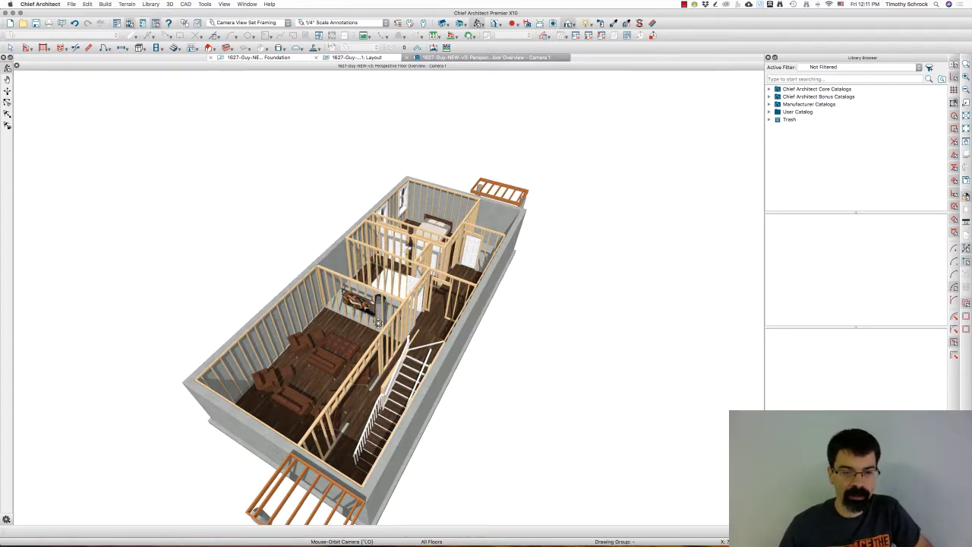
# Close the perspective floor overview and set the foundation plan's active layer set to All Off Set.
pyautogui.moveTo(379, 323); pyautogui.dragTo(373, 327)
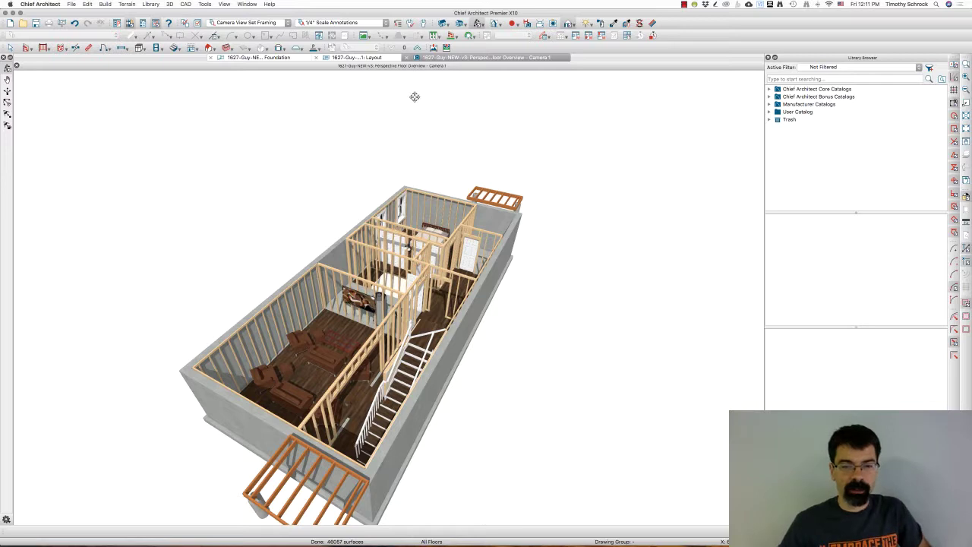
pyautogui.click(408, 58)
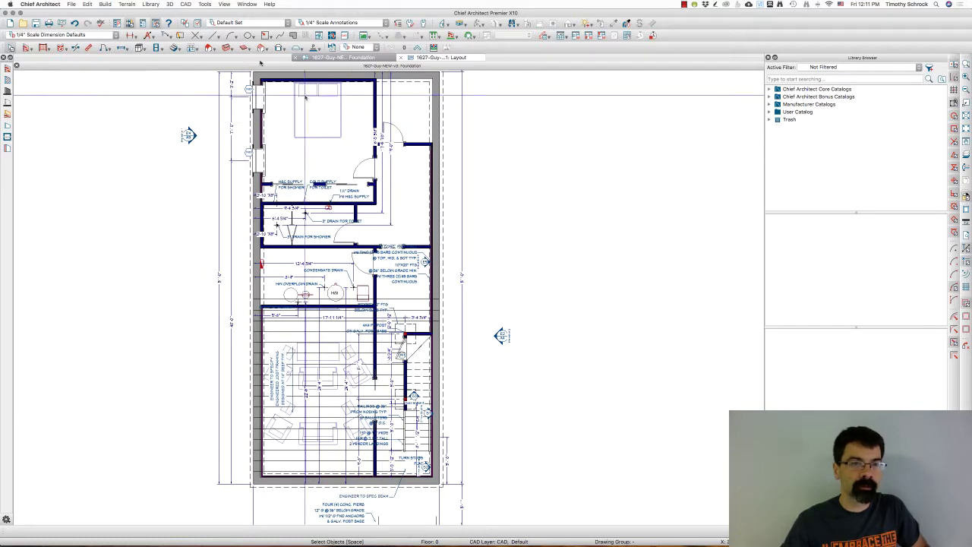
pyautogui.click(251, 22)
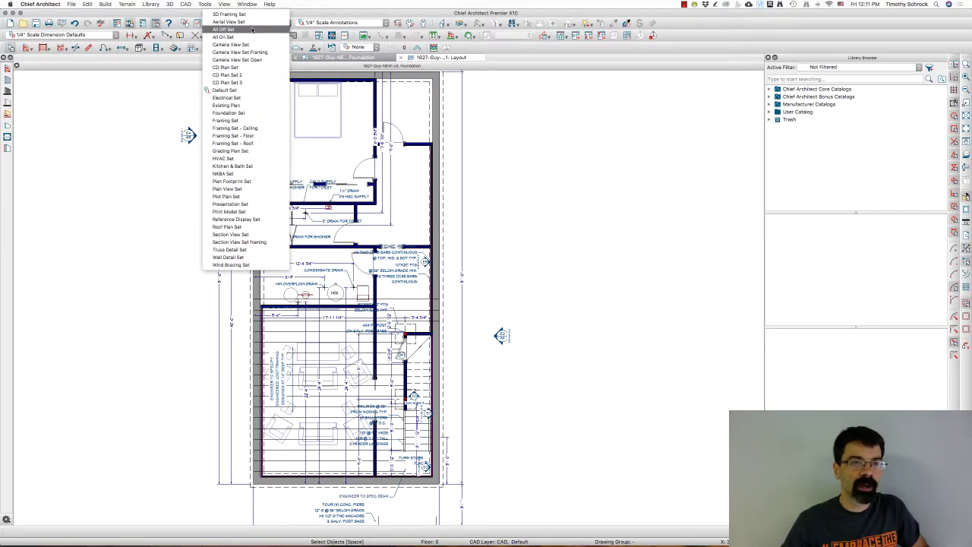
pyautogui.click(252, 29)
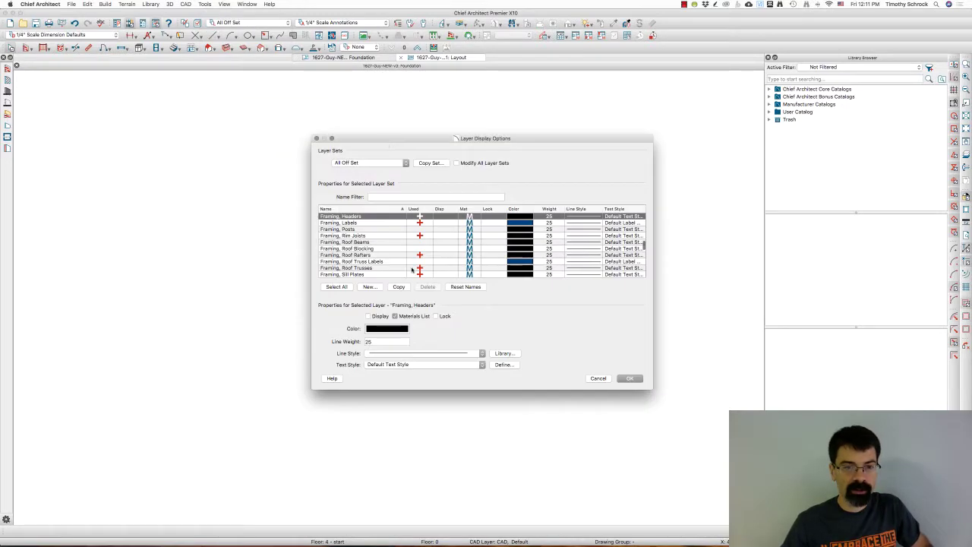
# Turn on display of the "Walls, Future" and "Walls, Layers" layers in the All Off Set.
pyautogui.scroll(-3, 411, 265)
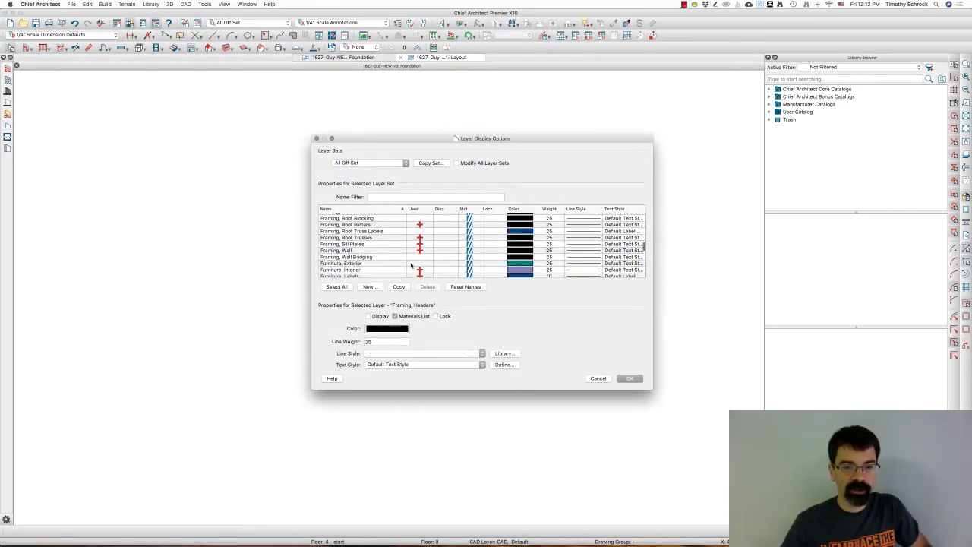
pyautogui.scroll(-10, 411, 265)
pyautogui.press('w')
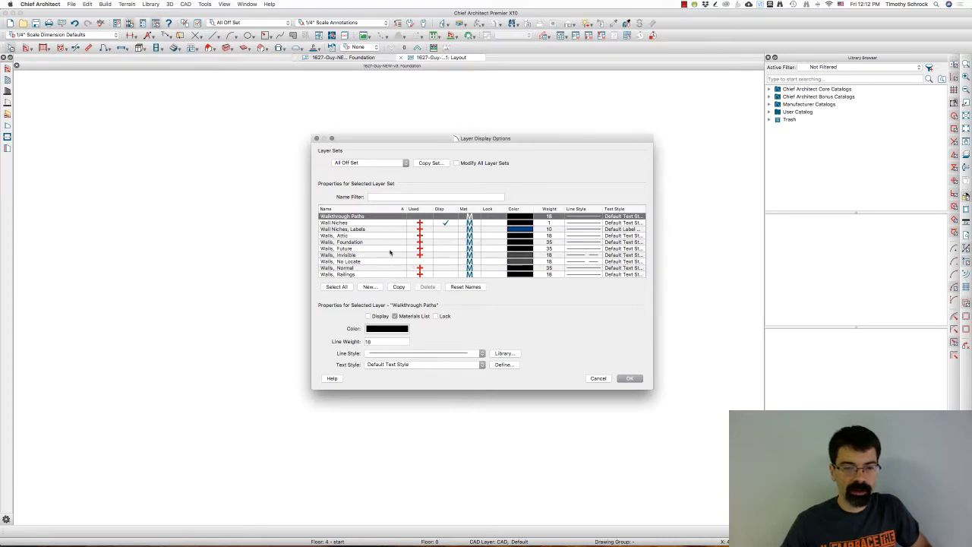
pyautogui.scroll(-3, 390, 253)
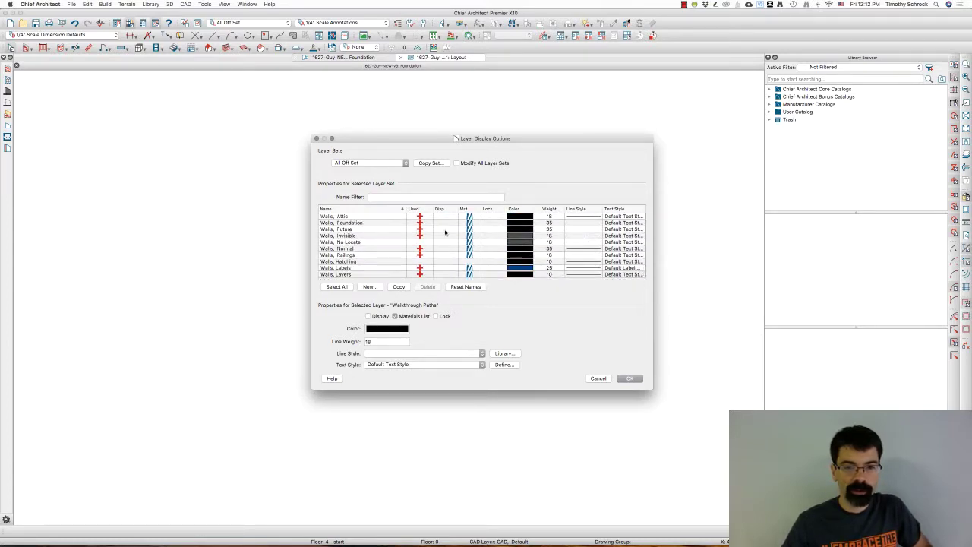
pyautogui.click(445, 231)
pyautogui.press('Return')
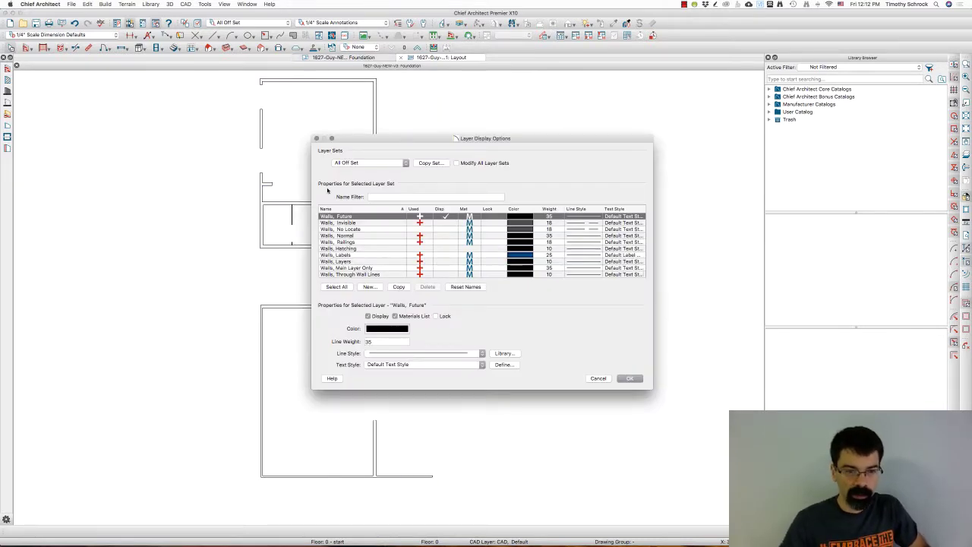
pyautogui.click(446, 261)
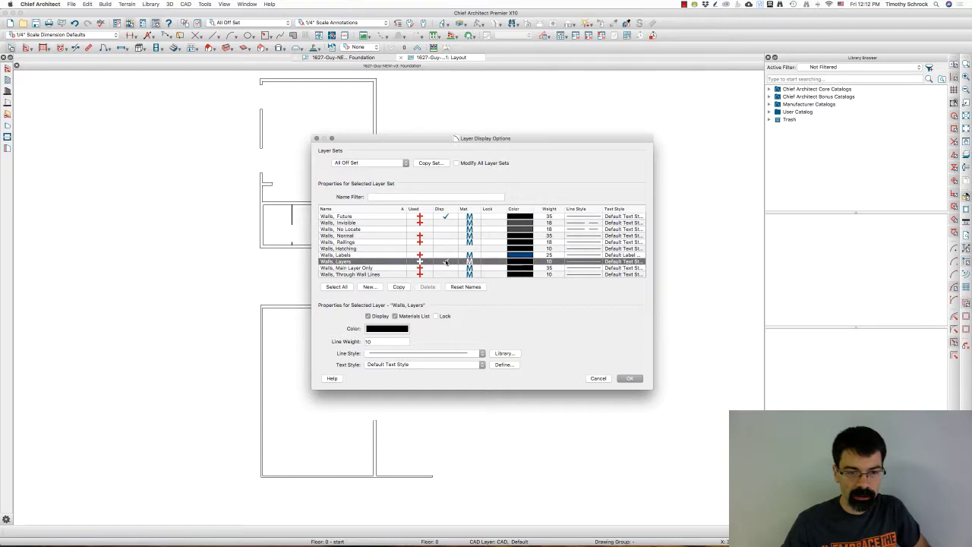
pyautogui.press('Return')
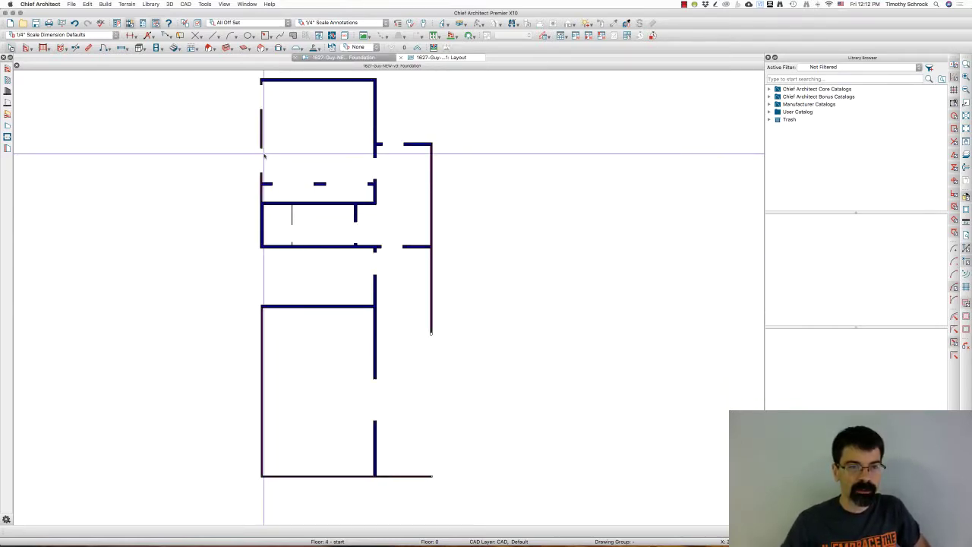
# Check the wall type assigned to the interior wall between the mechanical room and the hallway.
pyautogui.scroll(3, 261, 129)
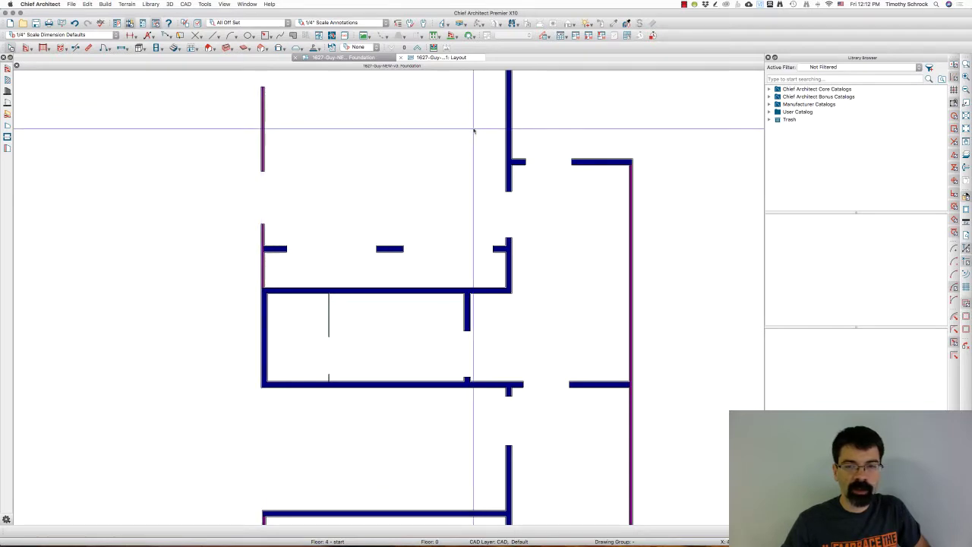
pyautogui.scroll(-3, 508, 133)
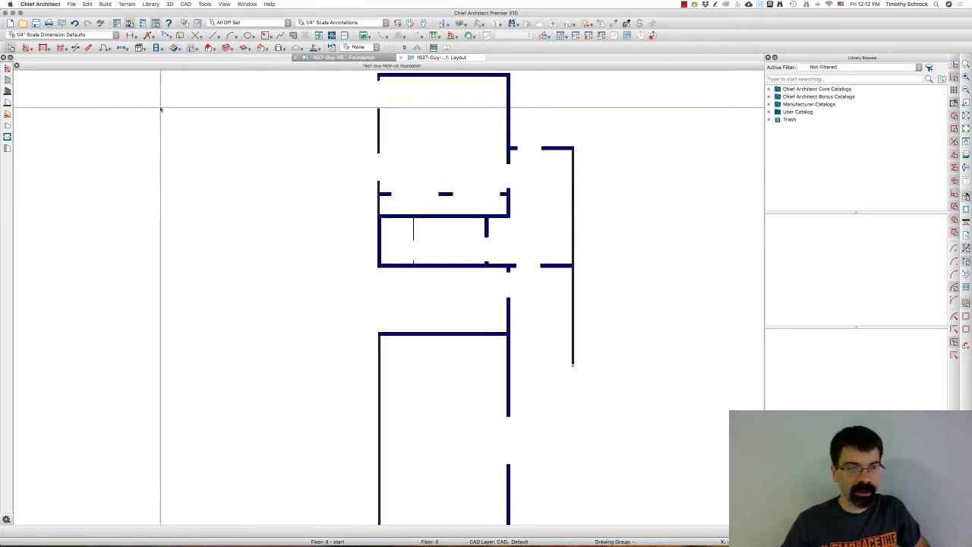
pyautogui.click(30, 48)
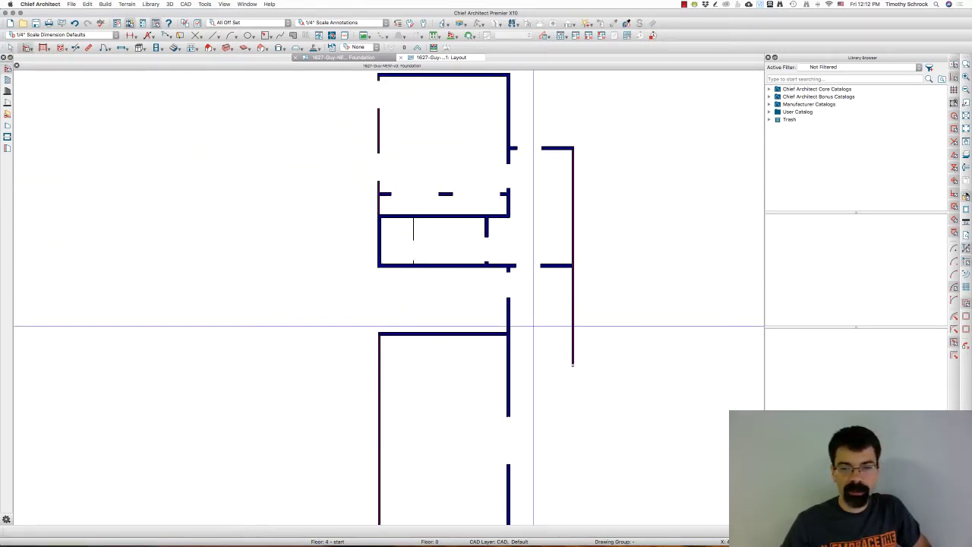
pyautogui.click(511, 322)
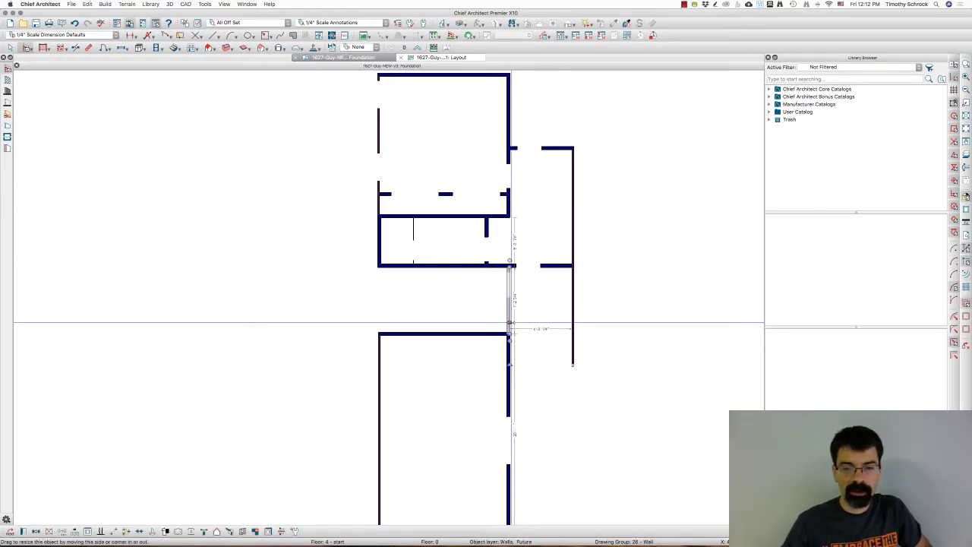
pyautogui.press('super+e')
pyautogui.click(136, 186)
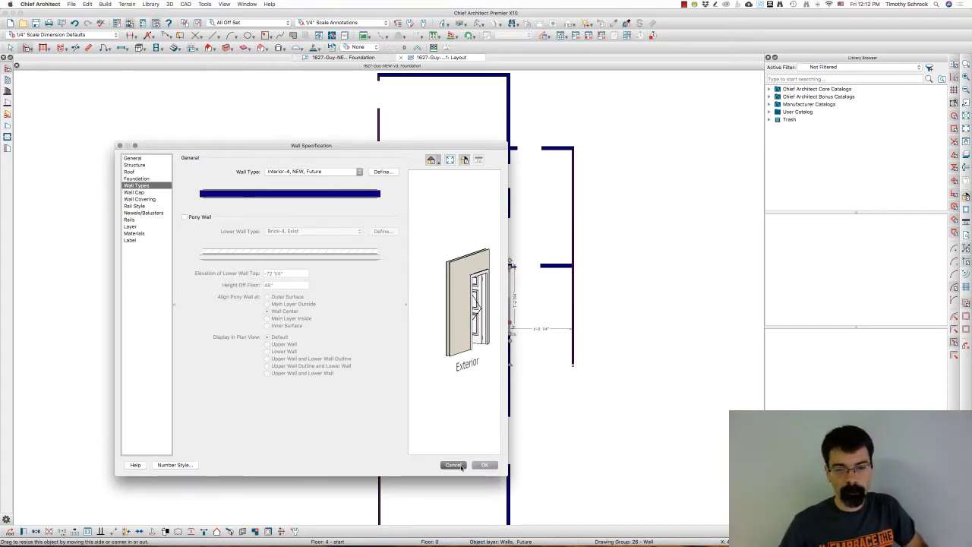
pyautogui.click(484, 464)
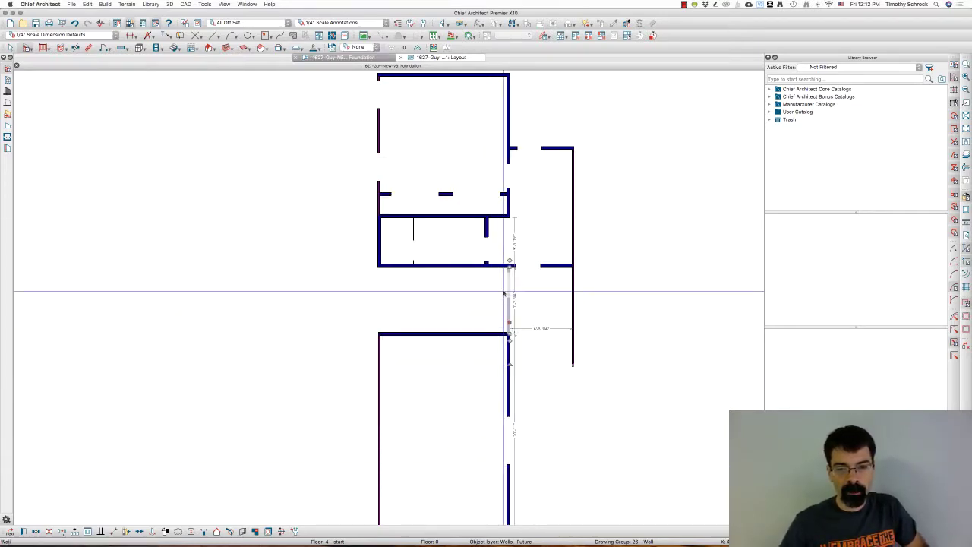
# Select the four thin perimeter walls and copy their Interior-2, NEW wall type as "Interior-2, NEW Future".
pyautogui.click(379, 145)
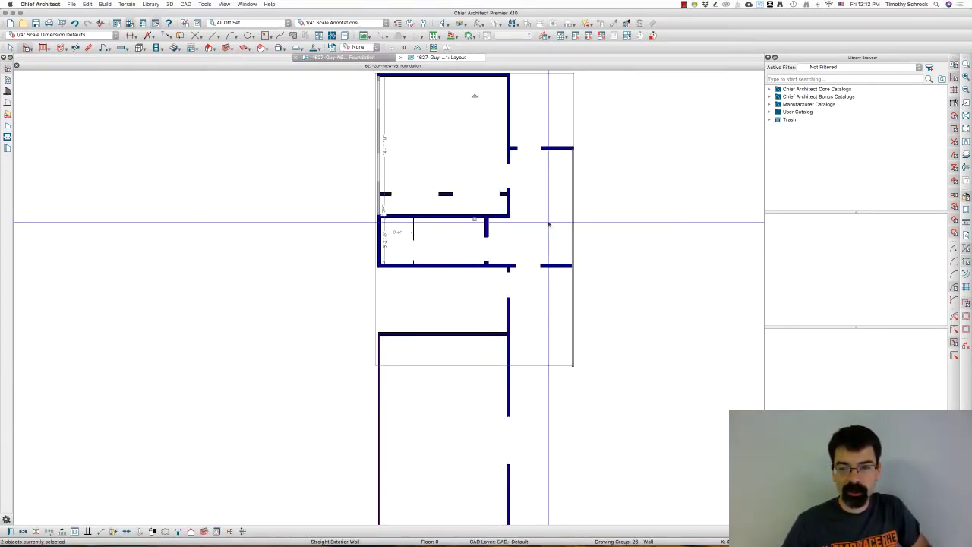
pyautogui.scroll(-3, 462, 206)
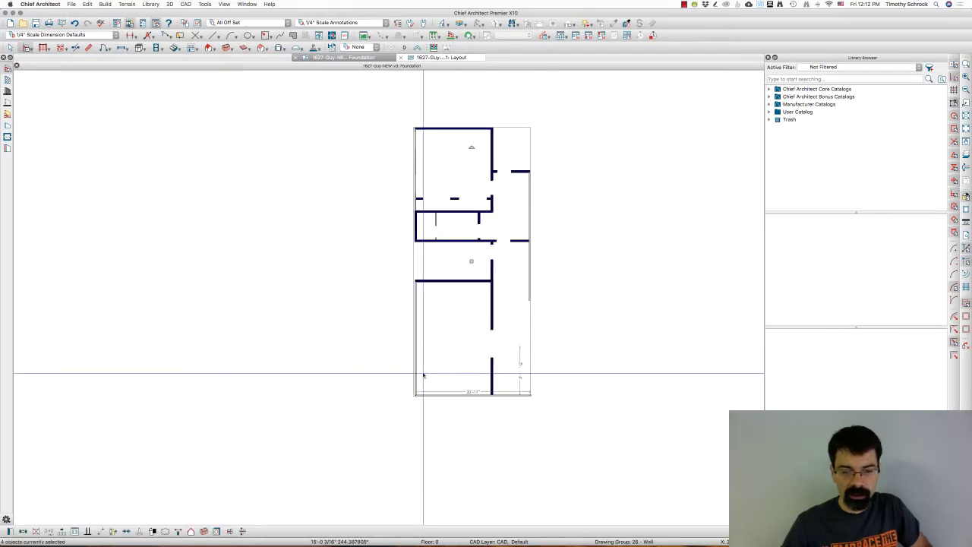
pyautogui.press('super+e')
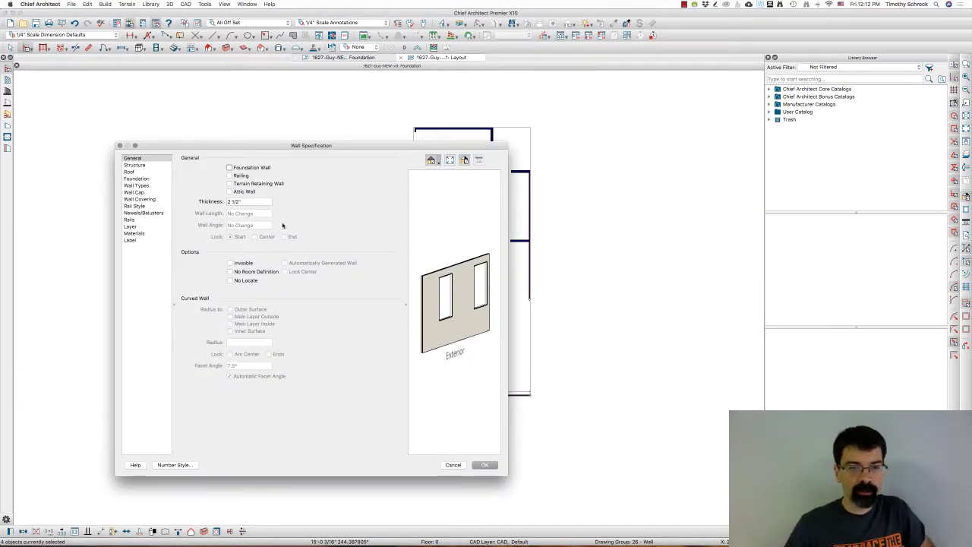
pyautogui.click(153, 187)
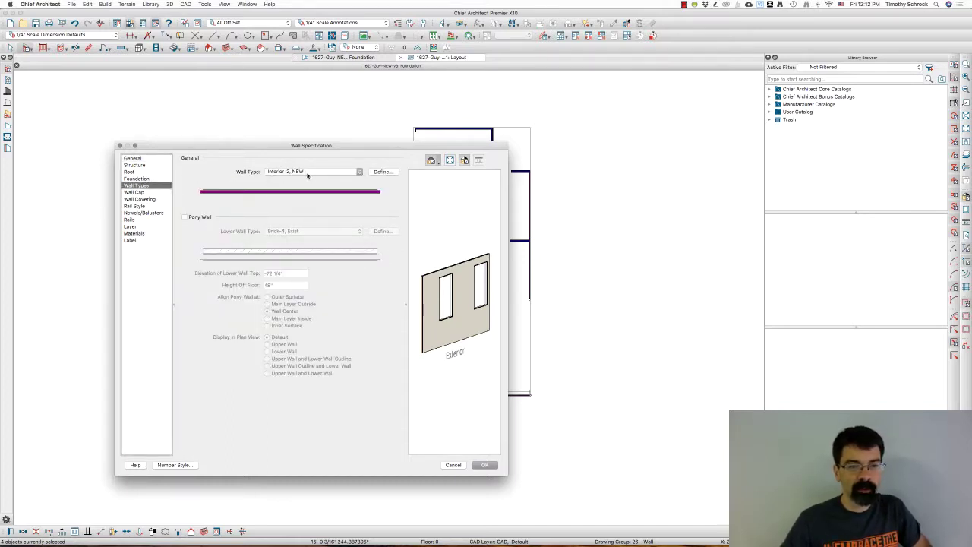
pyautogui.click(381, 171)
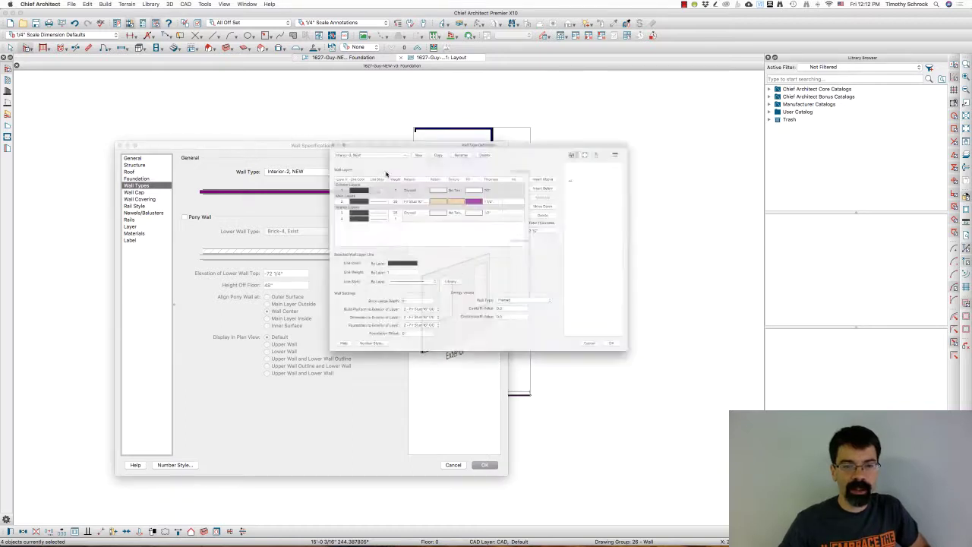
pyautogui.click(421, 117)
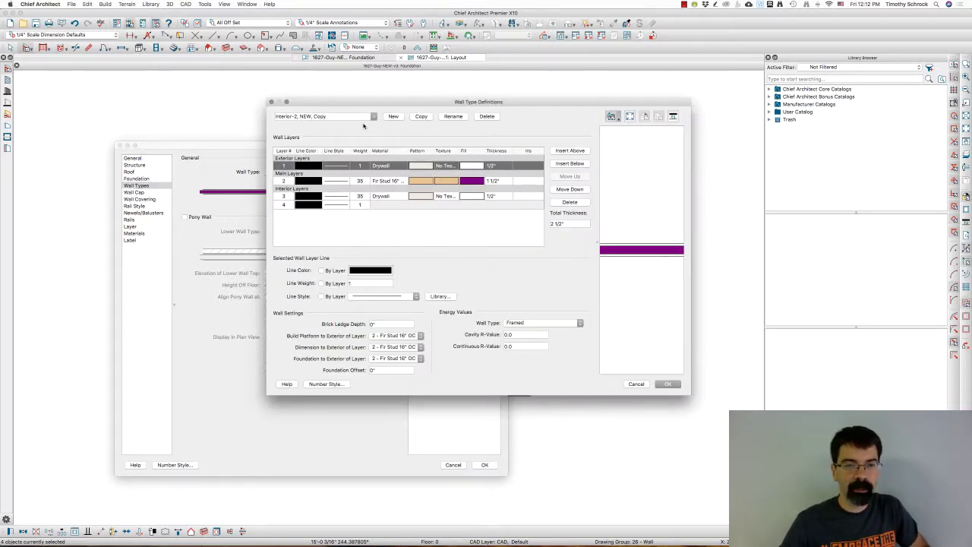
pyautogui.click(308, 116)
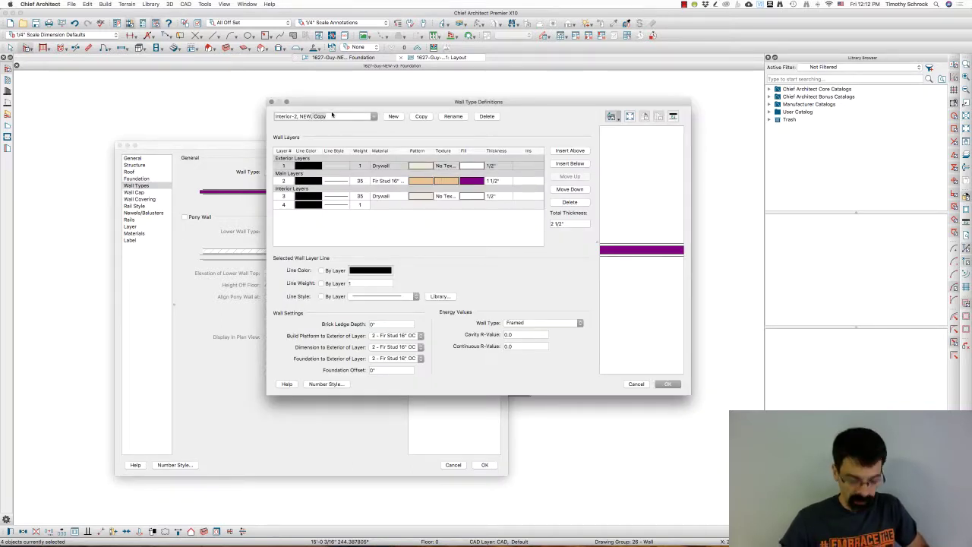
pyautogui.press('BackSpace')
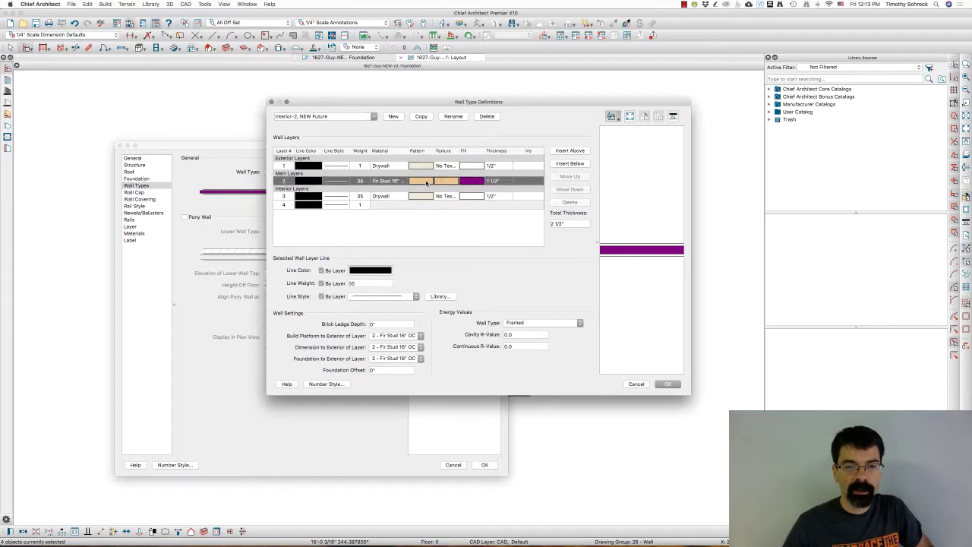
# Set the new wall type's main layer material to Insulation Air Gap and apply the type to the selected walls.
pyautogui.click(424, 182)
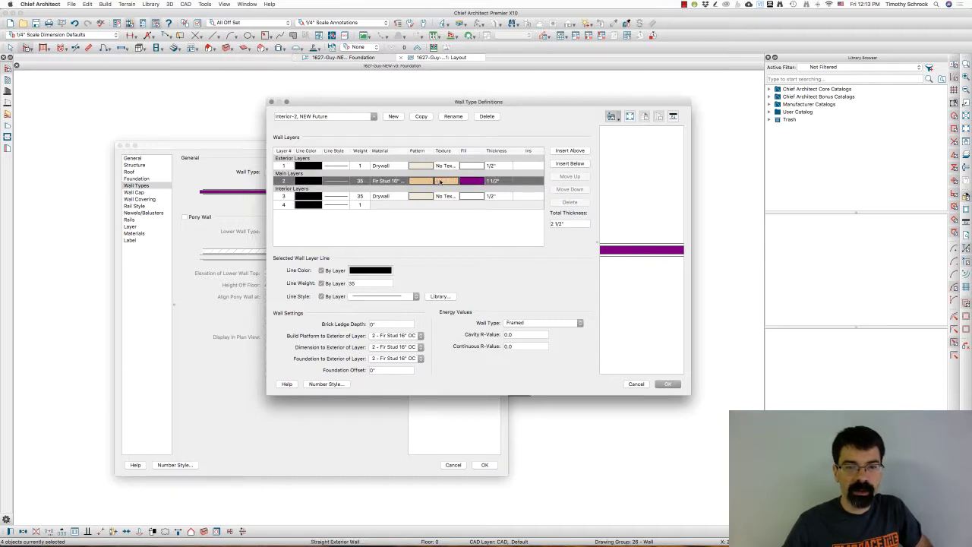
pyautogui.click(440, 182)
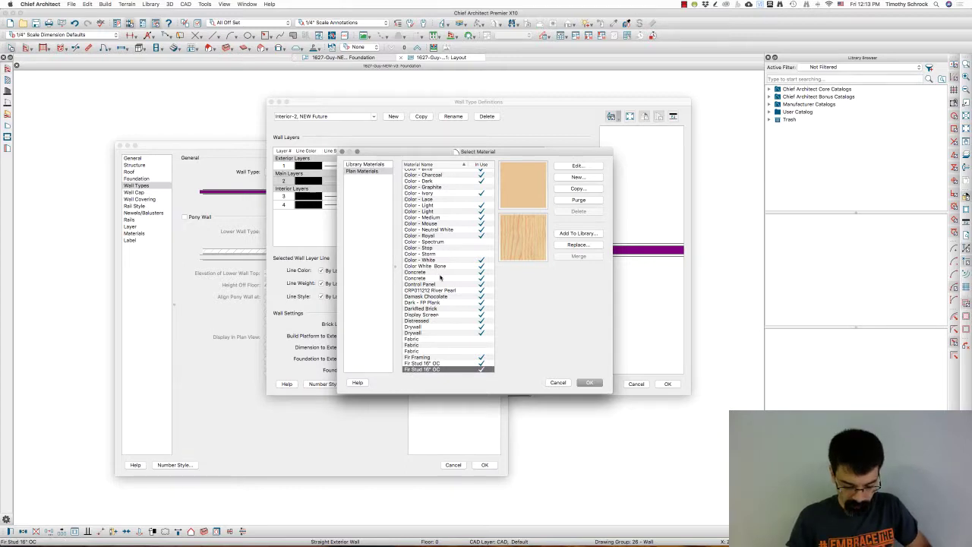
pyautogui.write('i')
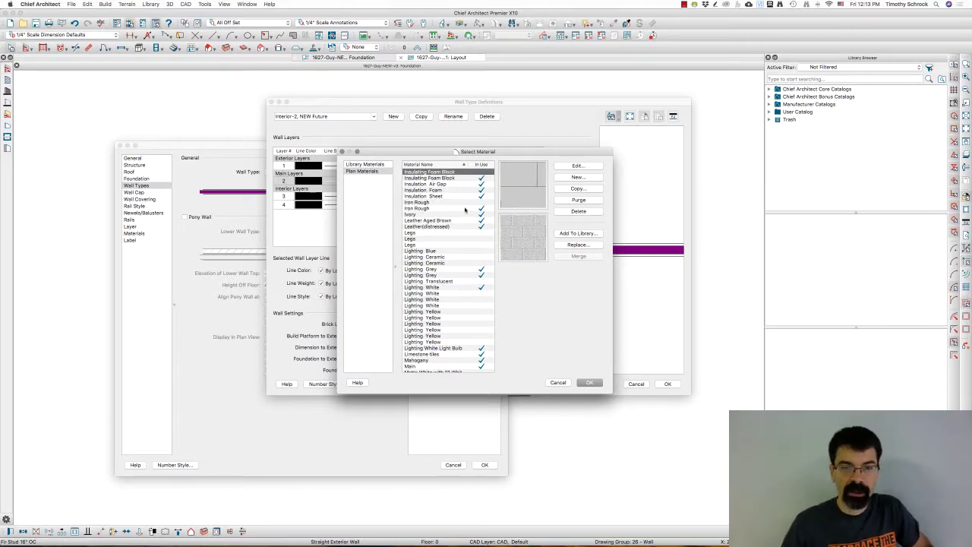
pyautogui.click(429, 184)
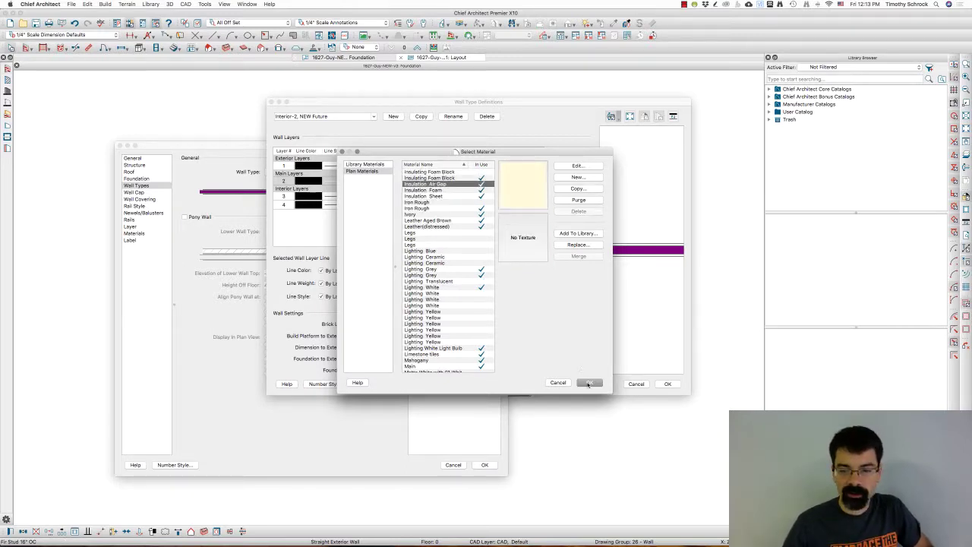
pyautogui.click(589, 384)
pyautogui.click(667, 384)
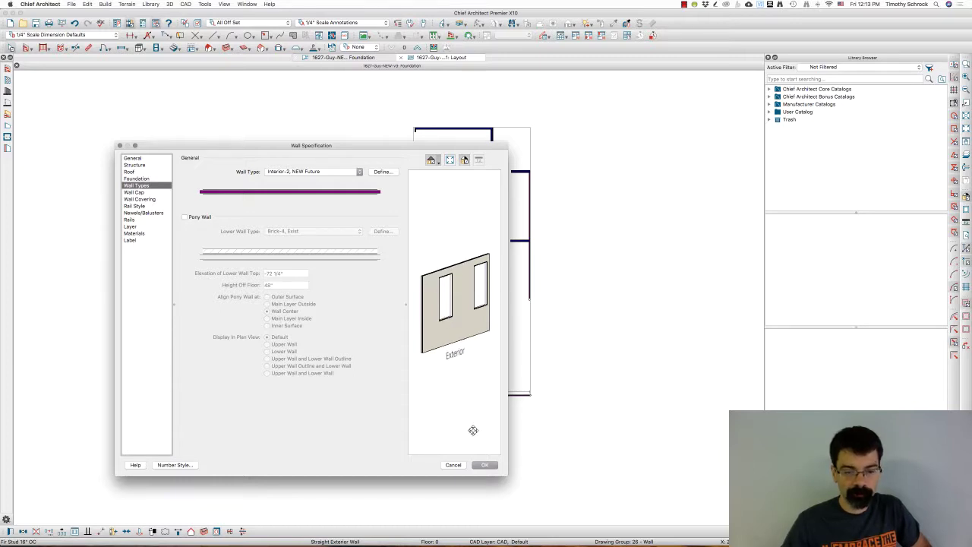
pyautogui.click(481, 465)
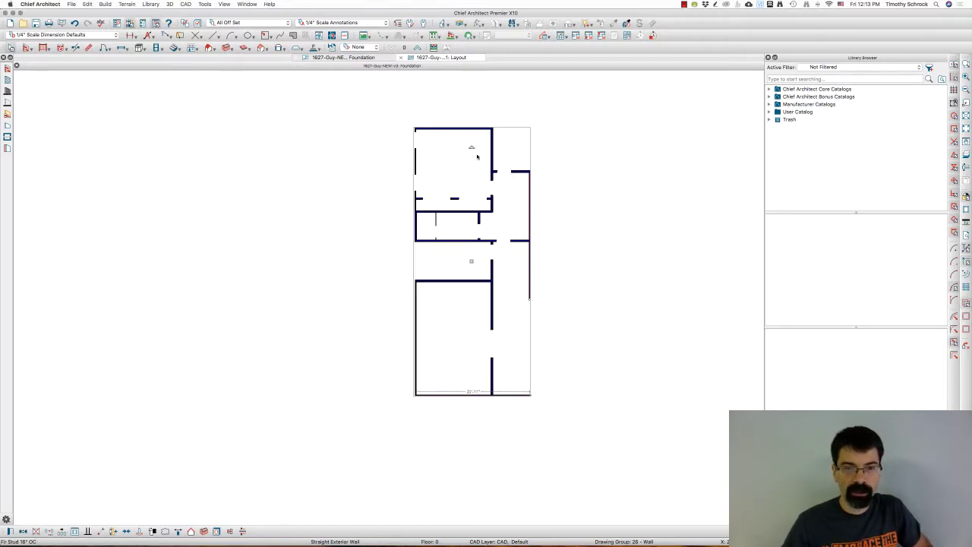
# Create a perspective floor overview using Camera View Set Framing and tile it side by side with the foundation plan.
pyautogui.hscroll(-5, 466, 152)
pyautogui.scroll(-2, 296, 152)
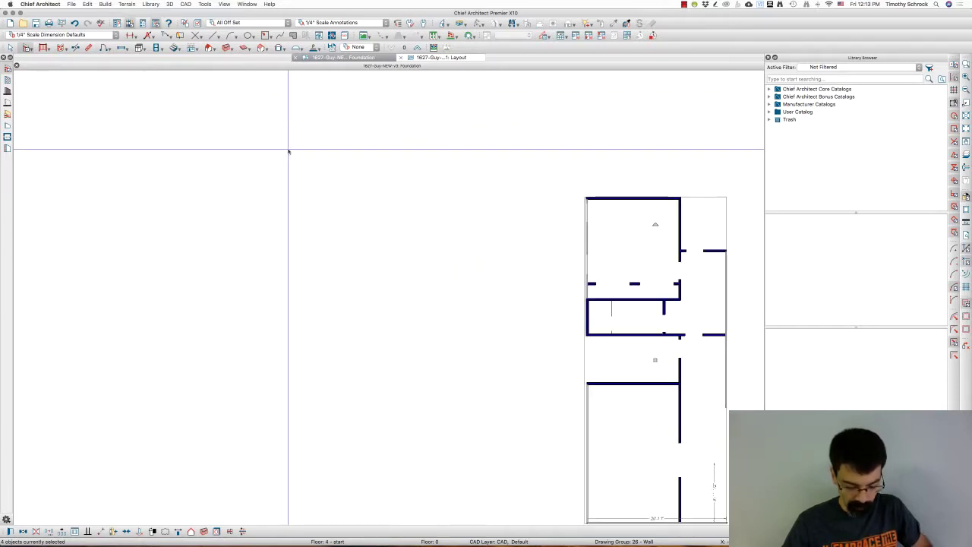
pyautogui.hscroll(5, 288, 152)
pyautogui.scroll(-2, 289, 152)
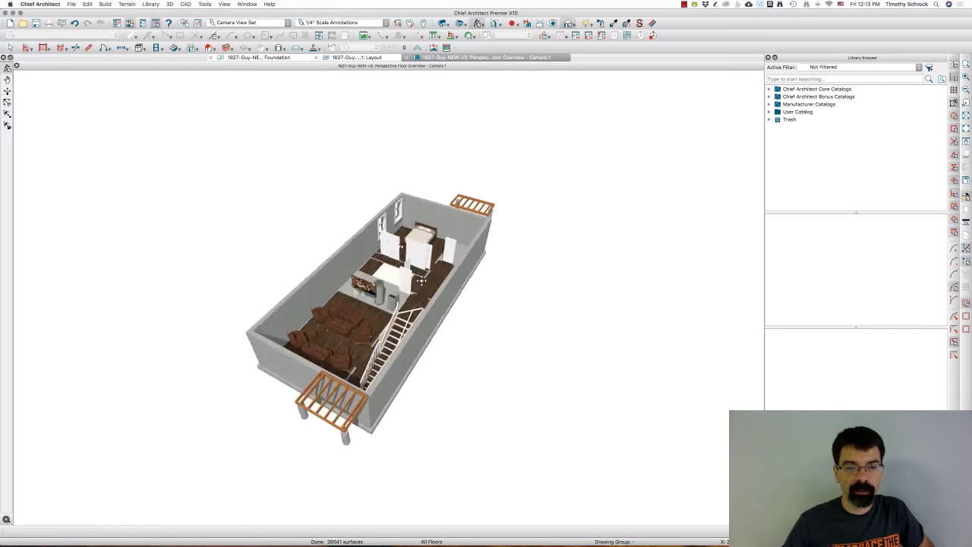
pyautogui.click(266, 22)
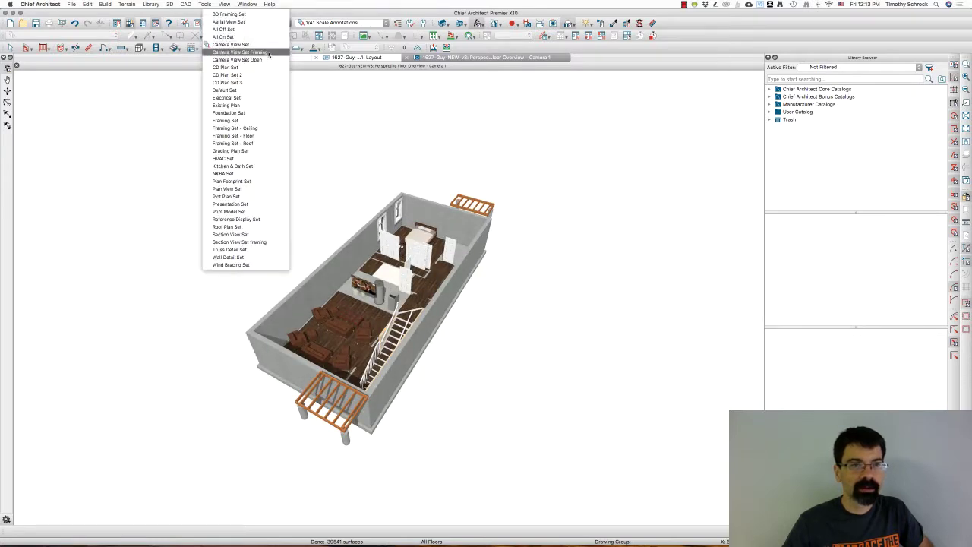
pyautogui.click(268, 52)
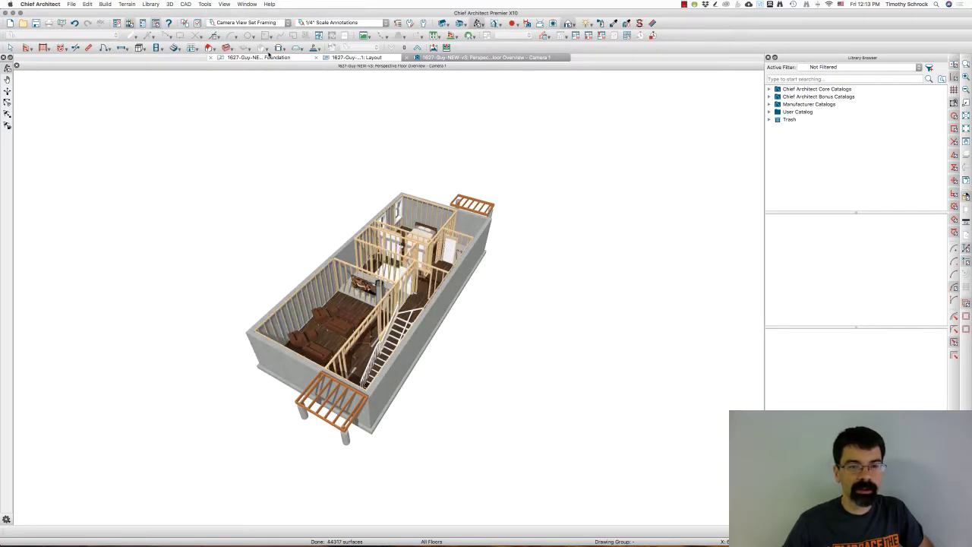
pyautogui.click(316, 58)
pyautogui.click(539, 291)
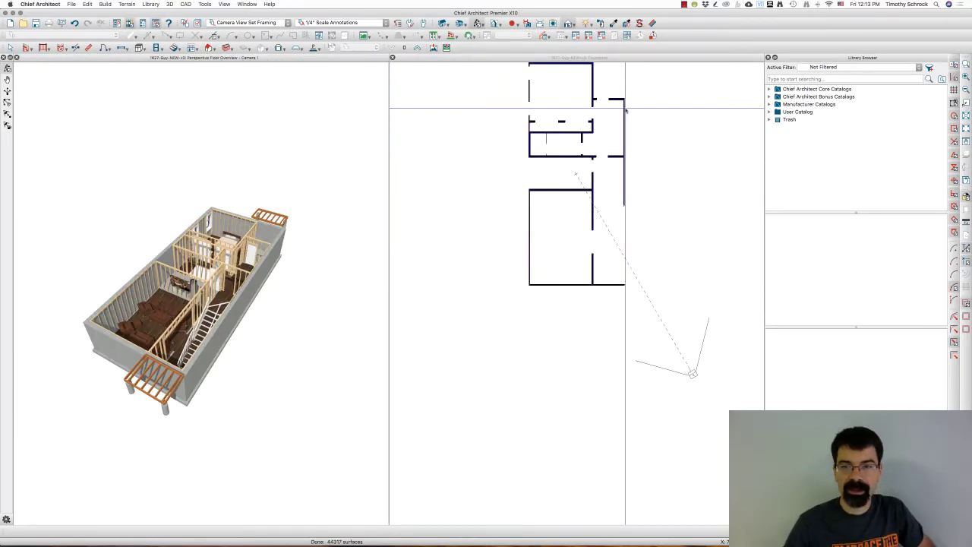
# Rebuild the wall framing with Build Wall Framing enabled and turn on the "Framing, Wall" layer in the foundation plan.
pyautogui.scroll(2, 625, 80)
pyautogui.scroll(2, 627, 229)
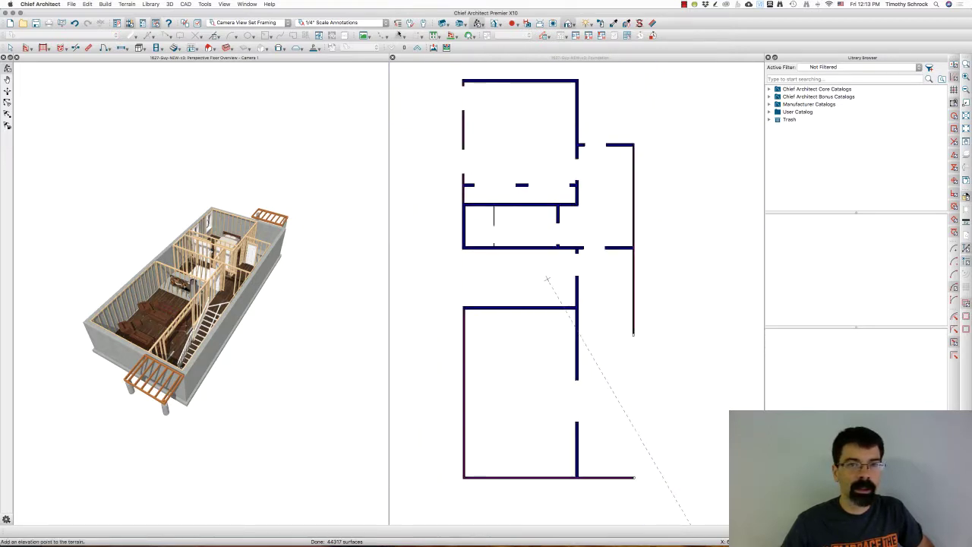
pyautogui.click(438, 60)
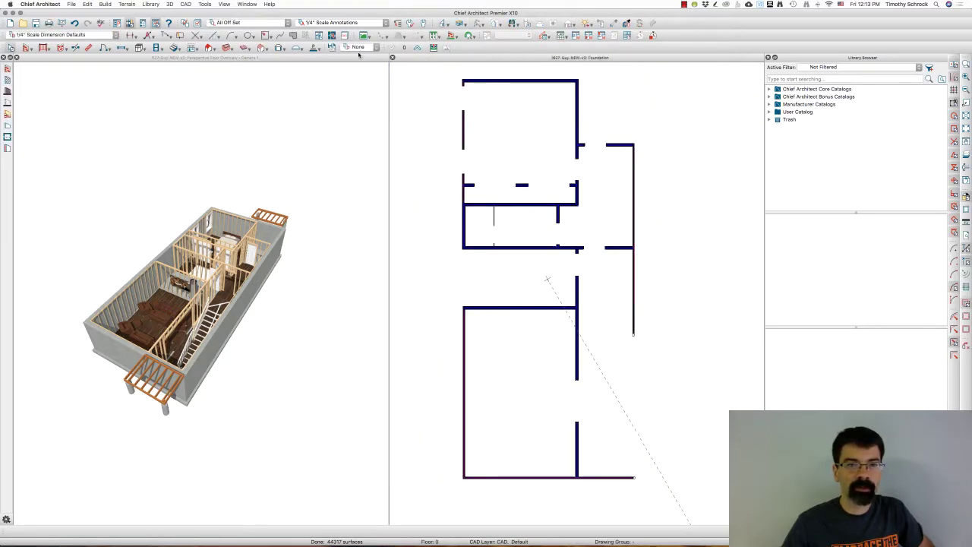
pyautogui.click(244, 47)
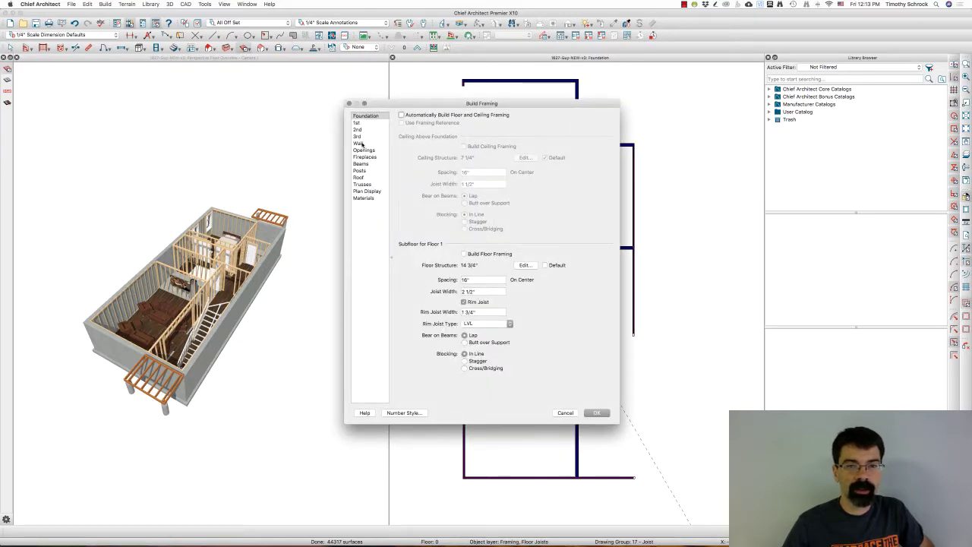
pyautogui.click(359, 143)
pyautogui.click(433, 141)
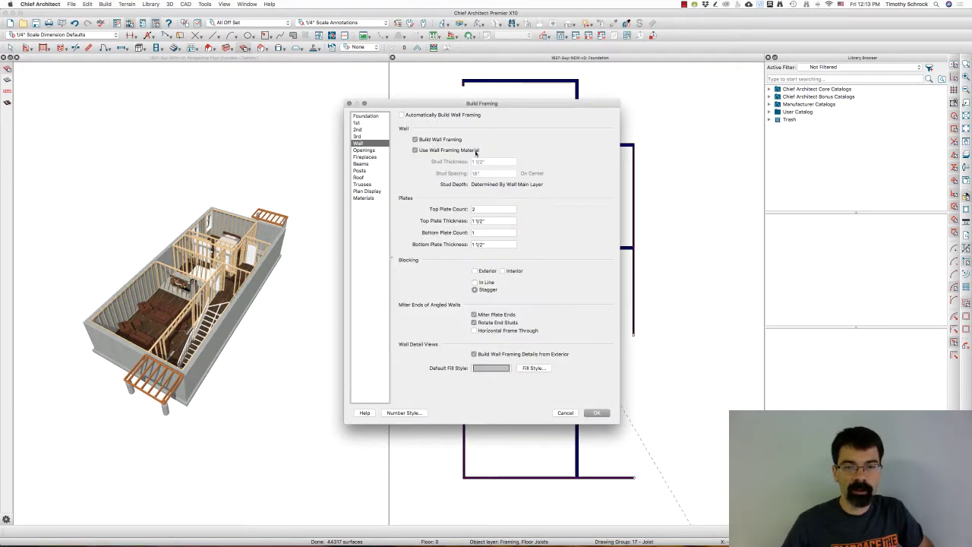
pyautogui.click(596, 412)
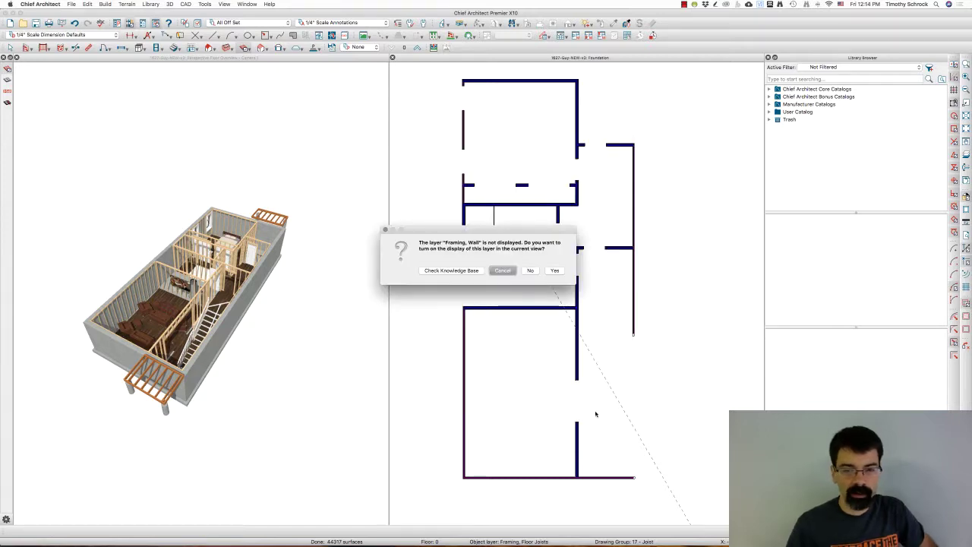
pyautogui.click(553, 271)
pyautogui.click(554, 271)
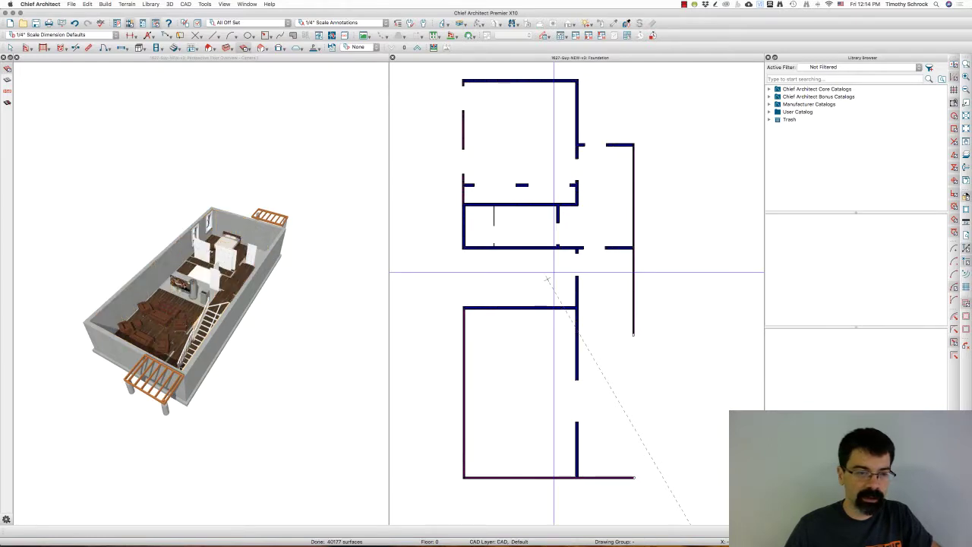
# Examine the foundation walls and their framing from several angles in the perspective floor overview.
pyautogui.moveTo(554, 271); pyautogui.dragTo(429, 244)
pyautogui.press('Escape')
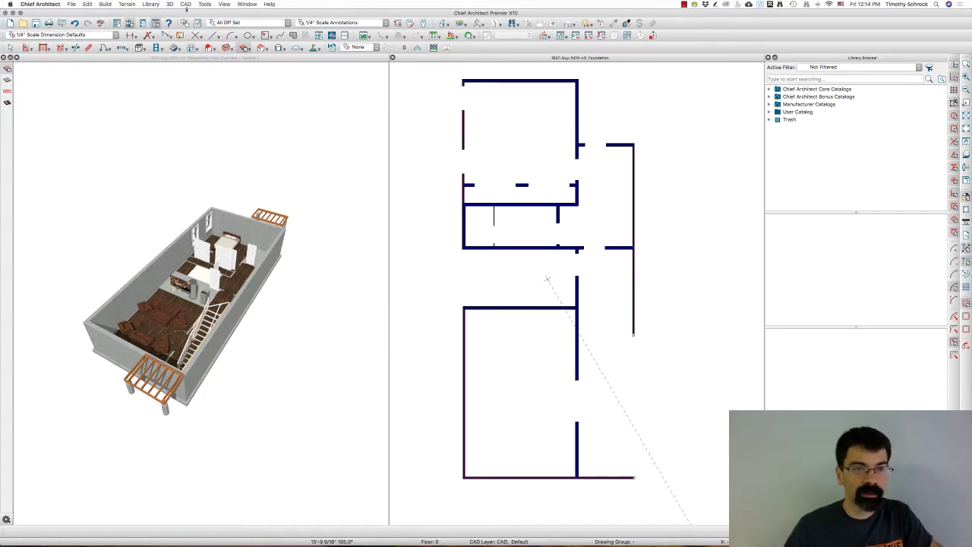
pyautogui.click(268, 72)
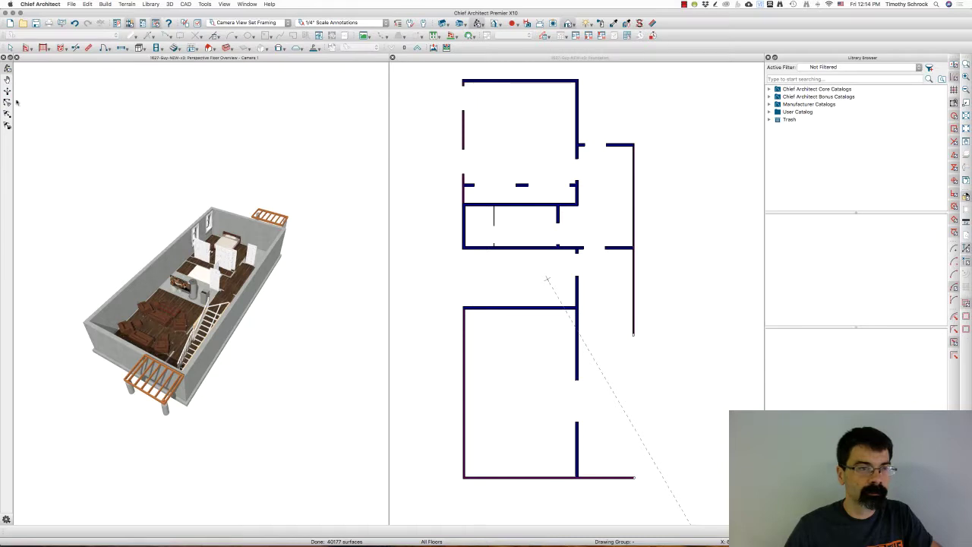
pyautogui.moveTo(142, 272); pyautogui.dragTo(306, 252)
pyautogui.scroll(3, 204, 268)
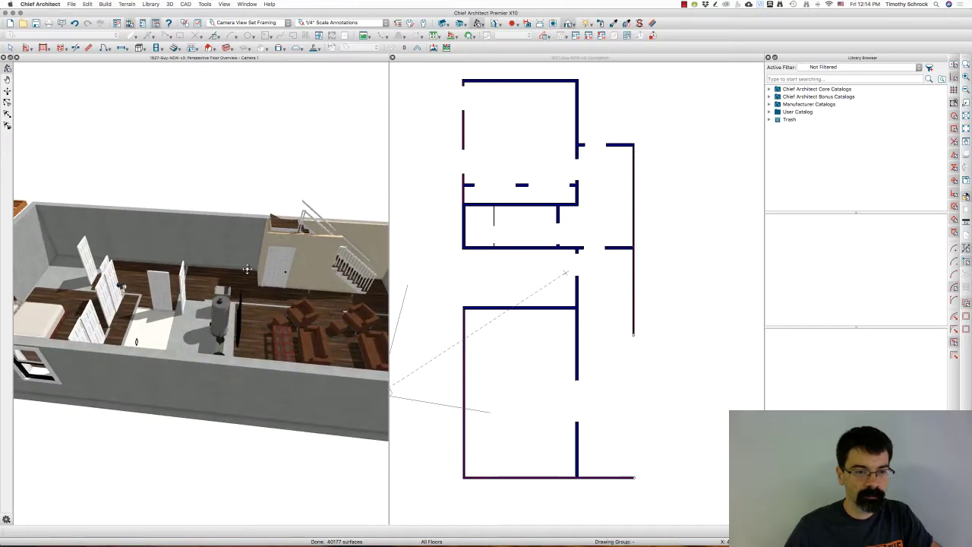
pyautogui.click(317, 236)
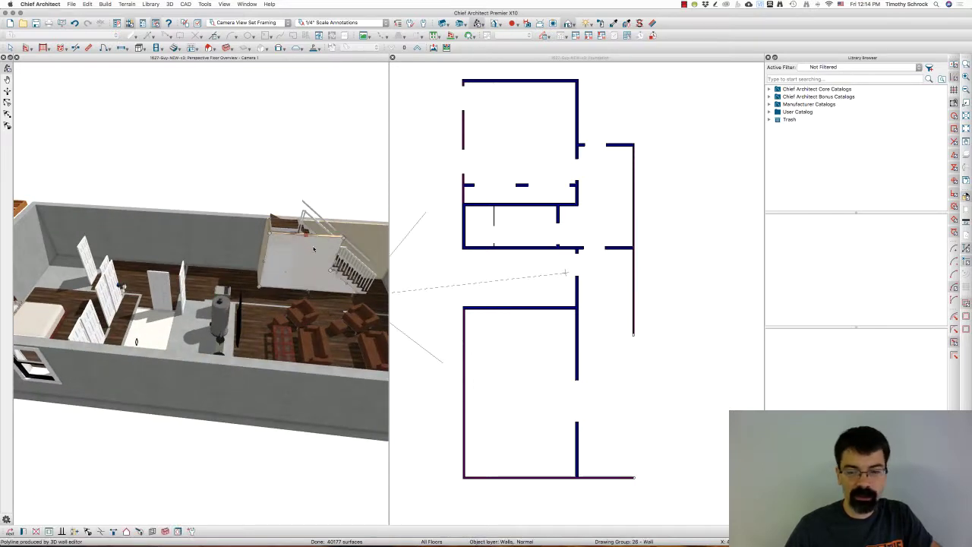
pyautogui.press('Escape')
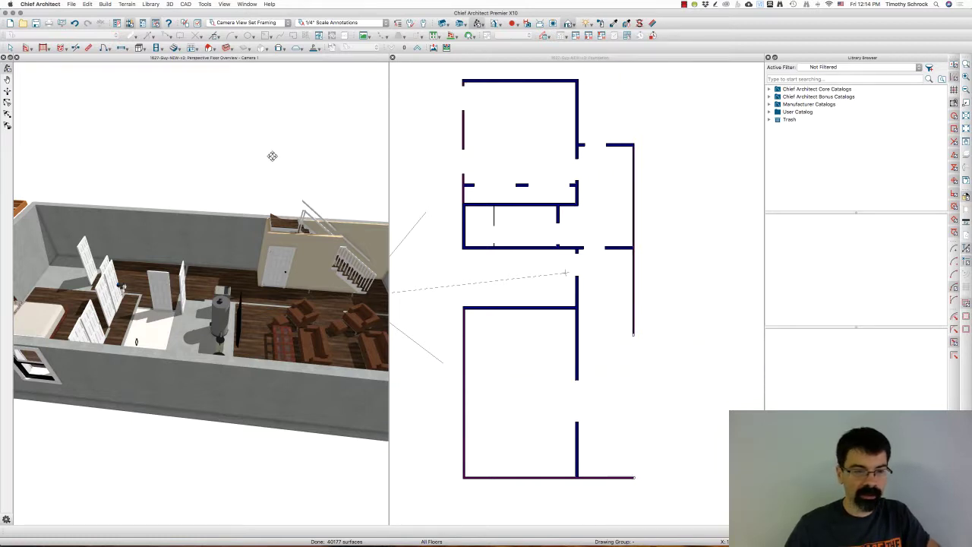
pyautogui.moveTo(250, 244); pyautogui.dragTo(207, 279)
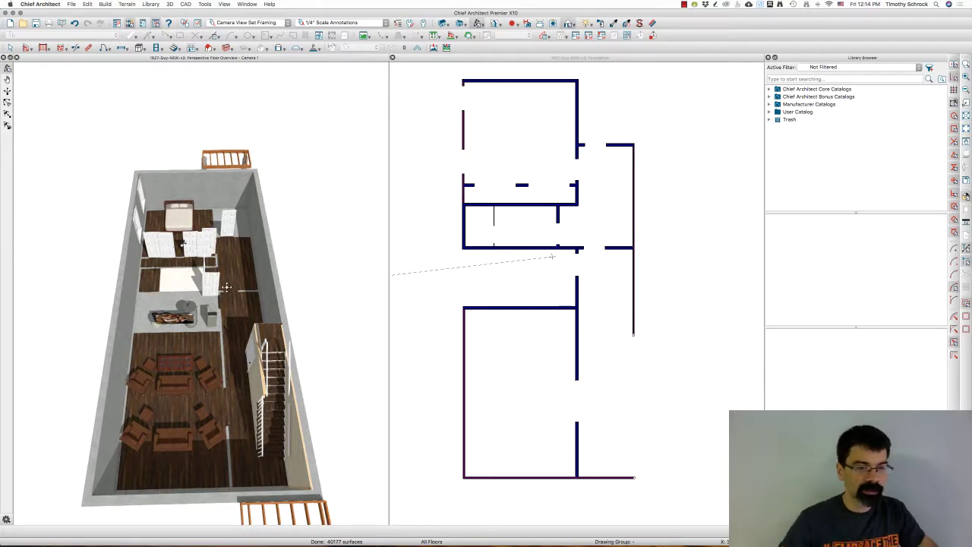
# Hide the "Furniture, Interior" layer in the Camera View Set Framing layer set.
pyautogui.press('super+l')
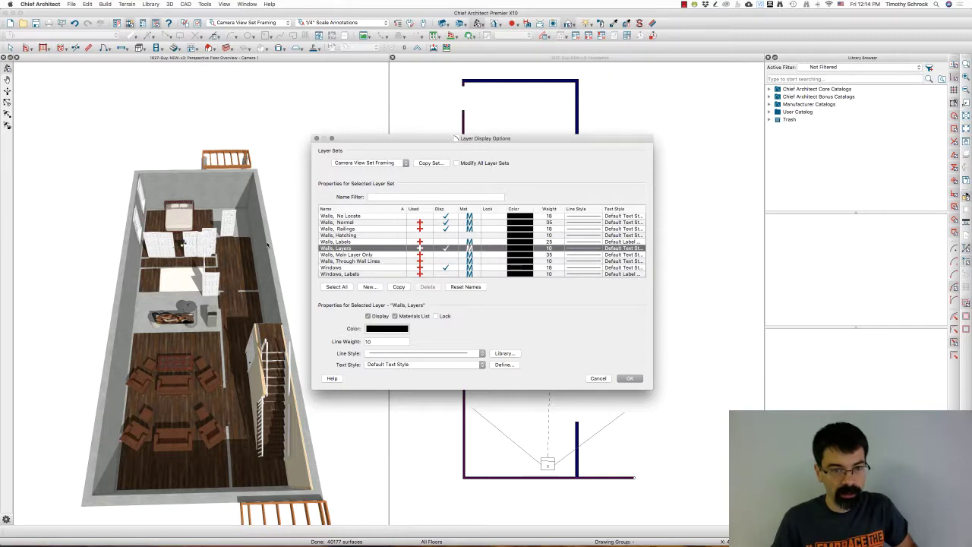
pyautogui.press('f')
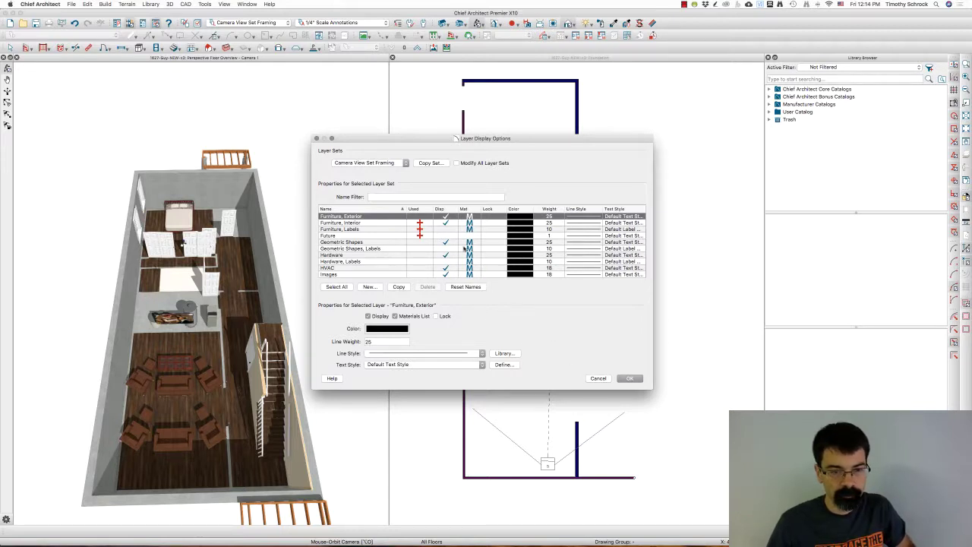
pyautogui.click(442, 223)
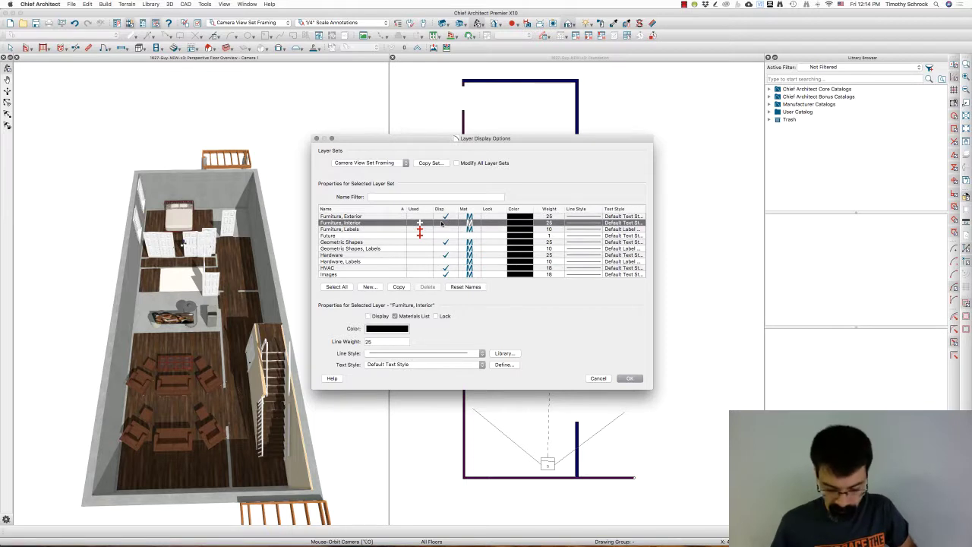
pyautogui.press('Return')
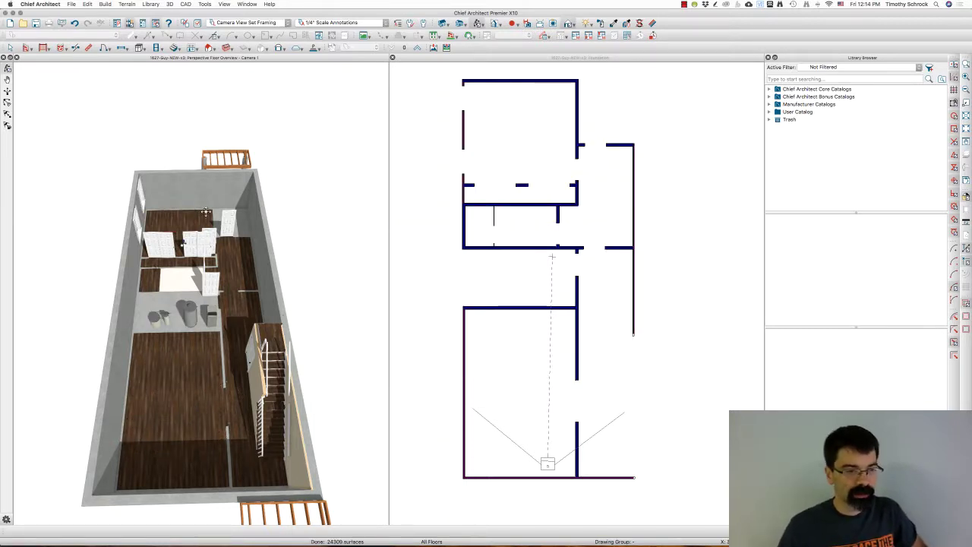
# Move the double-lamp wall light fixture near the closet doors onto the Future layer.
pyautogui.moveTo(207, 258); pyautogui.dragTo(182, 237)
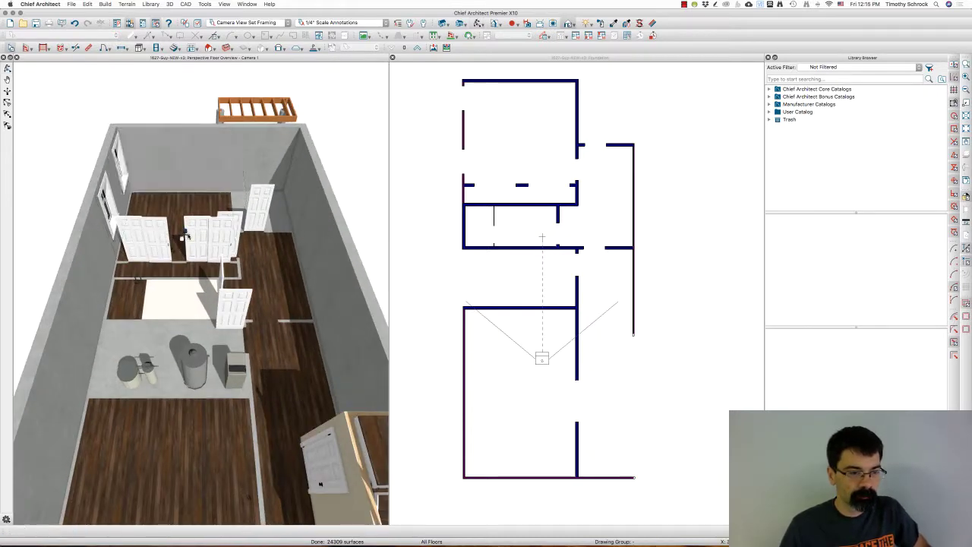
pyautogui.click(186, 239)
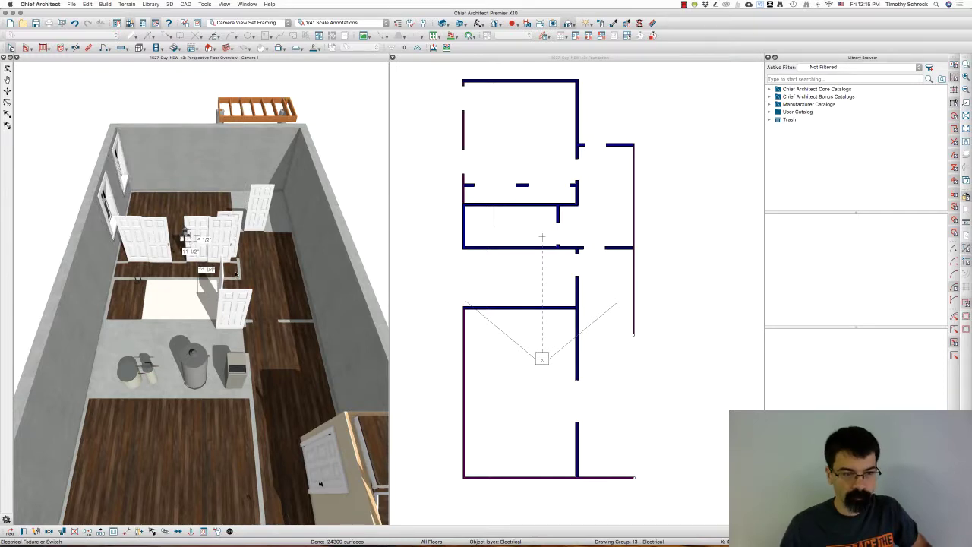
pyautogui.press('super+e')
pyautogui.click(306, 123)
pyautogui.click(435, 123)
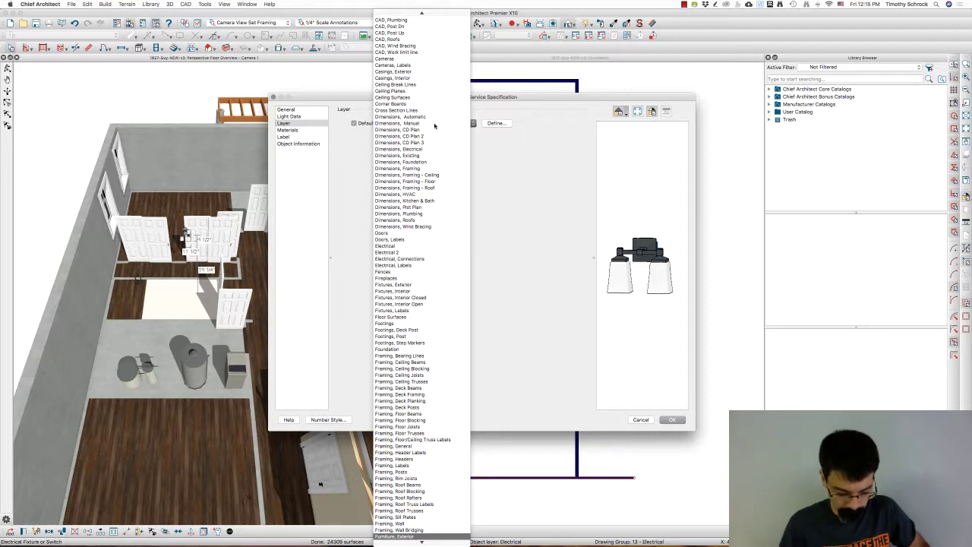
pyautogui.press('Down')
pyautogui.press('Down')
pyautogui.press('Down')
pyautogui.press('Return')
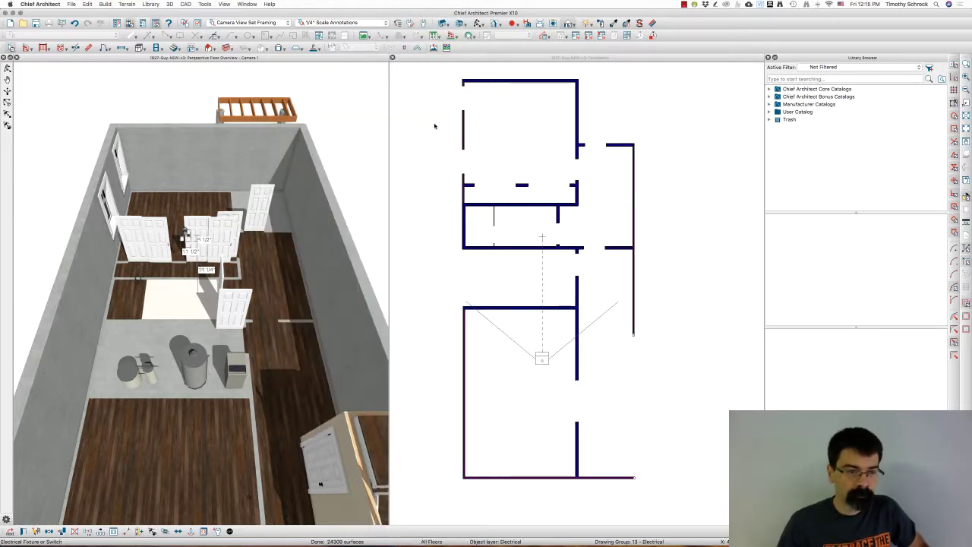
# Hide all layers of the foundation plan's All Off Set and display only the Doors layer.
pyautogui.scroll(5, 138, 285)
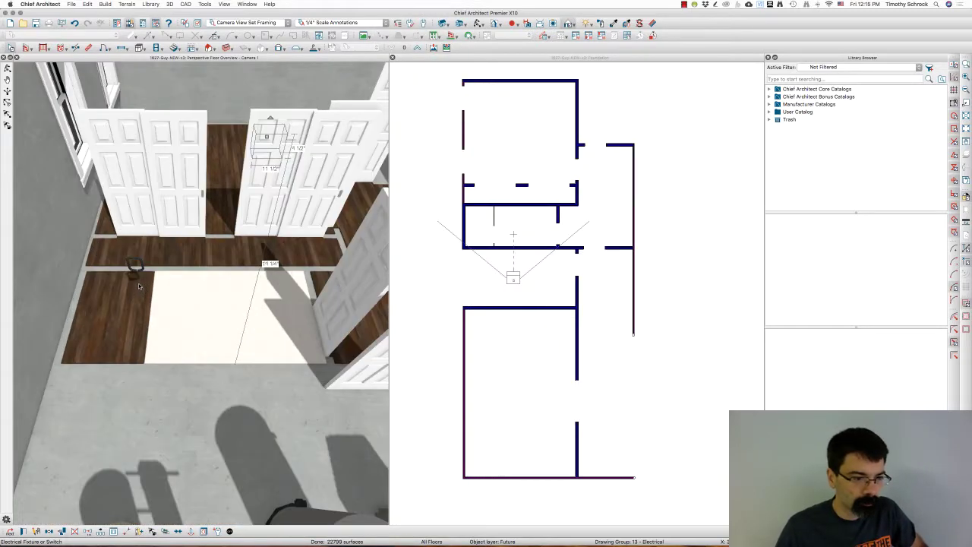
pyautogui.scroll(-2, 137, 275)
pyautogui.scroll(-2, 184, 253)
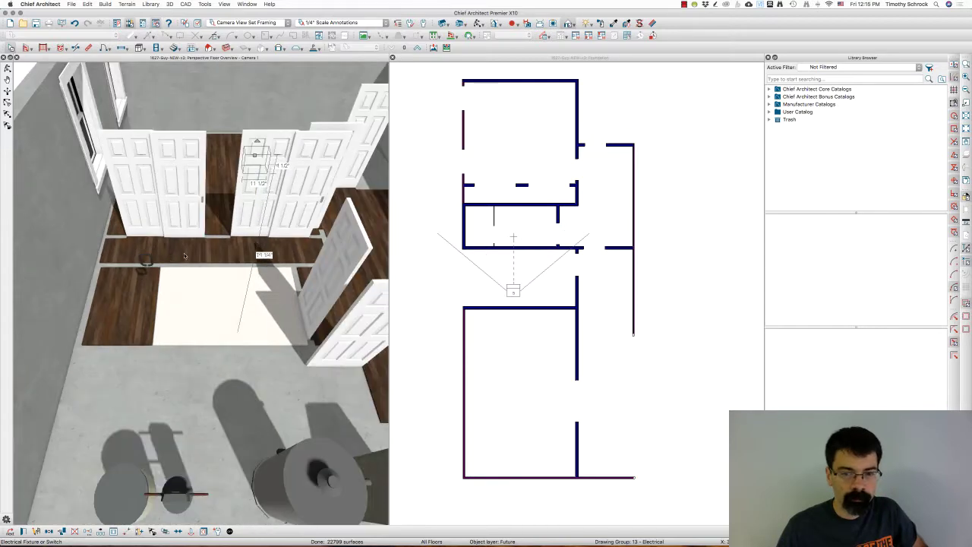
pyautogui.click(430, 237)
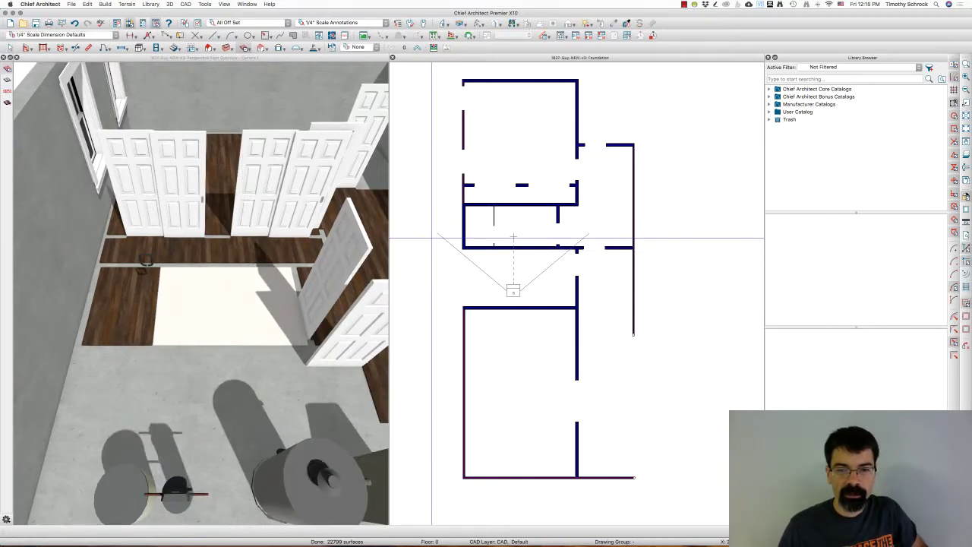
pyautogui.scroll(-2, 499, 256)
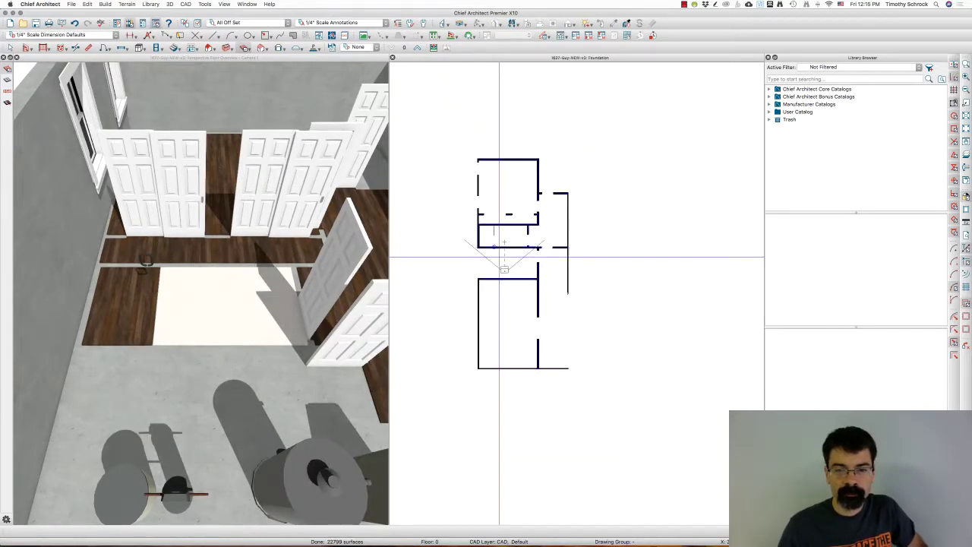
pyautogui.scroll(2, 505, 243)
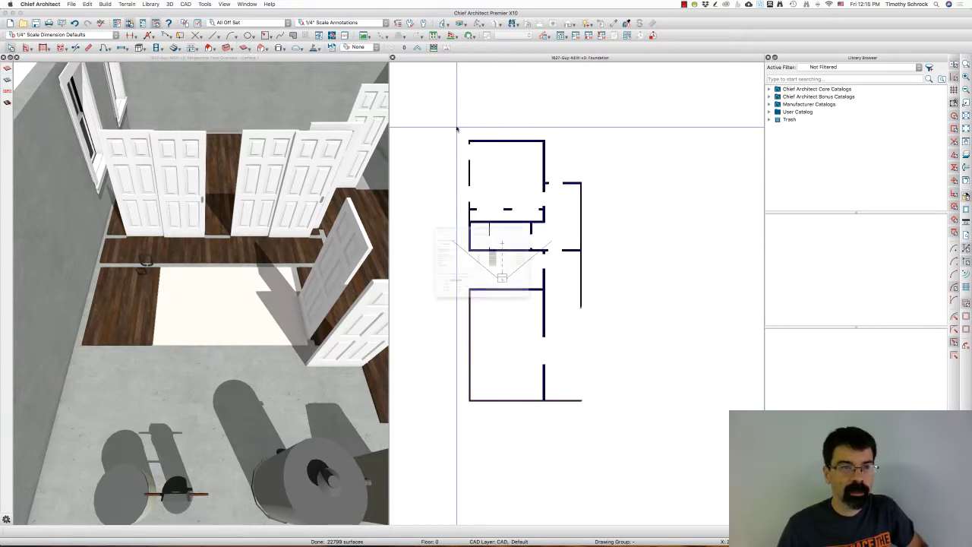
pyautogui.press('super+l')
pyautogui.click(344, 289)
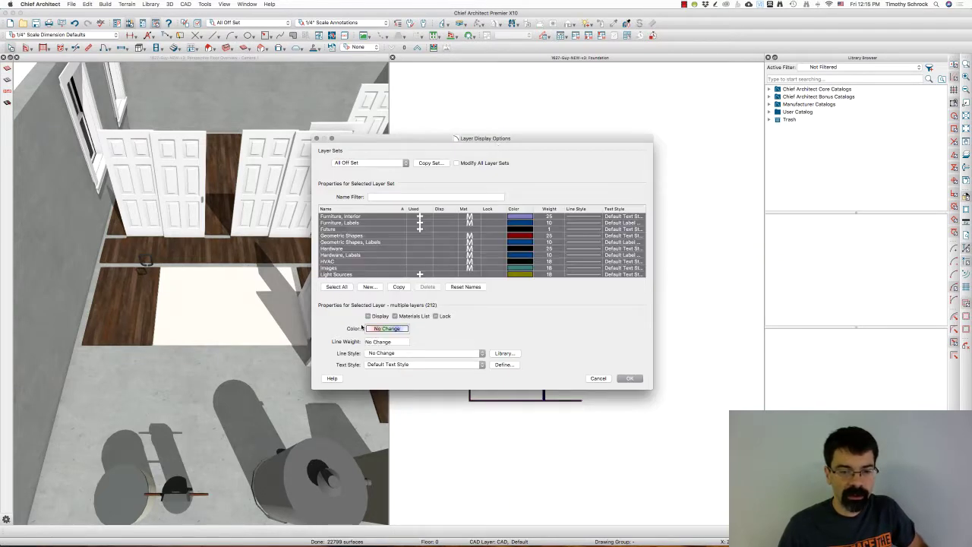
pyautogui.click(382, 254)
pyautogui.scroll(10, 384, 244)
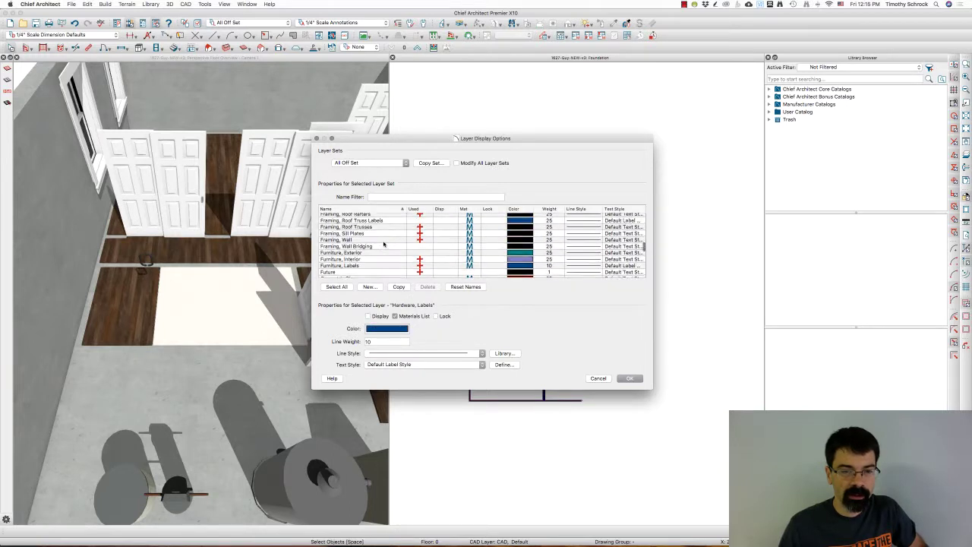
pyautogui.scroll(5, 384, 244)
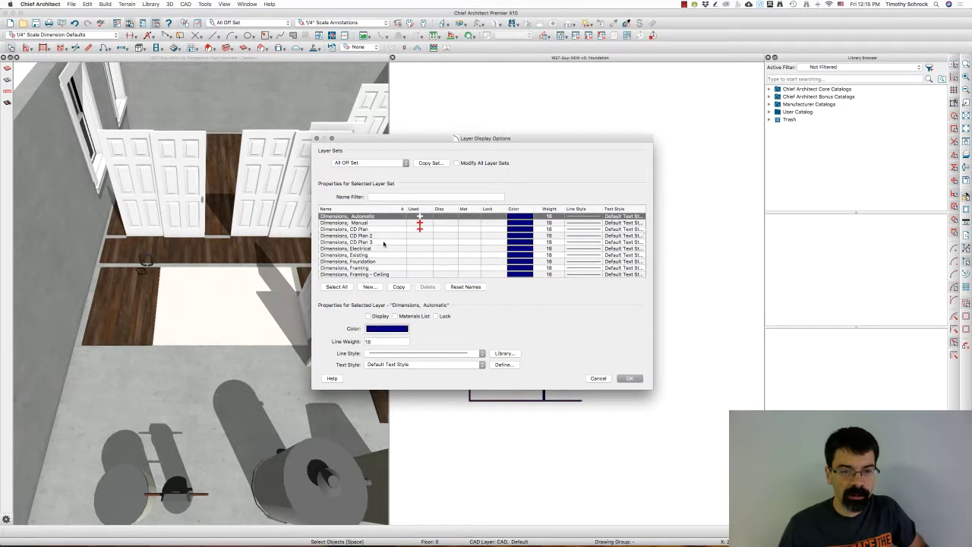
pyautogui.scroll(-5, 383, 244)
pyautogui.click(445, 248)
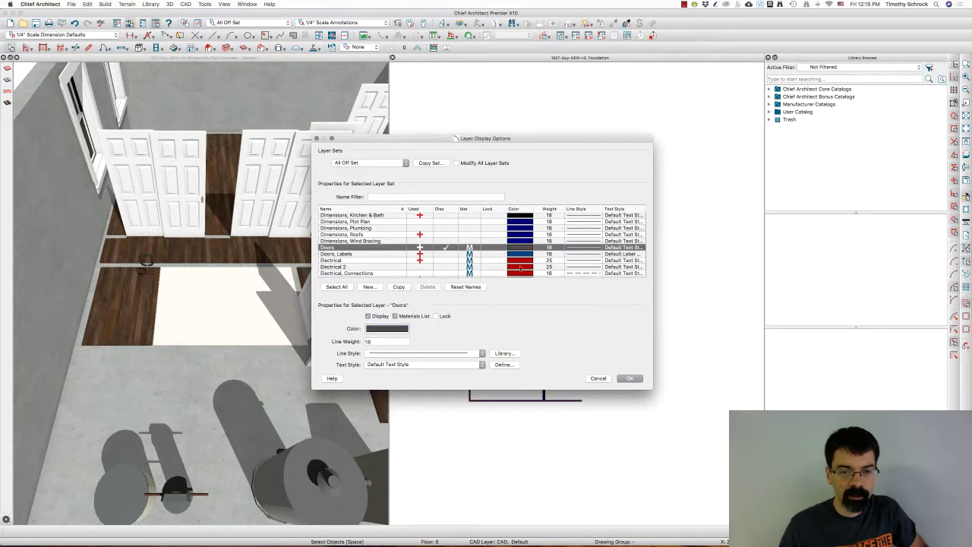
pyautogui.click(629, 379)
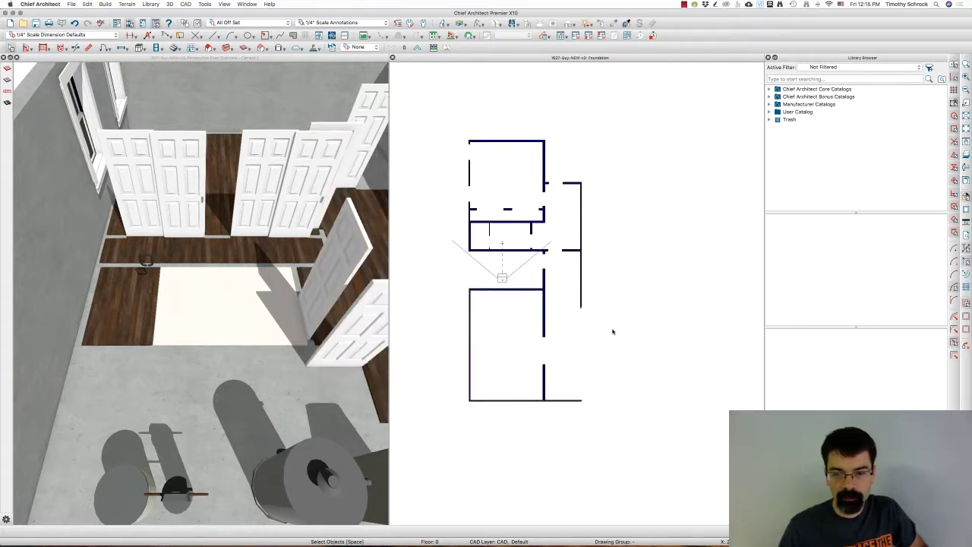
# Display the "Walls, Future" layer in the foundation plan's All Off Set.
pyautogui.press('super+l')
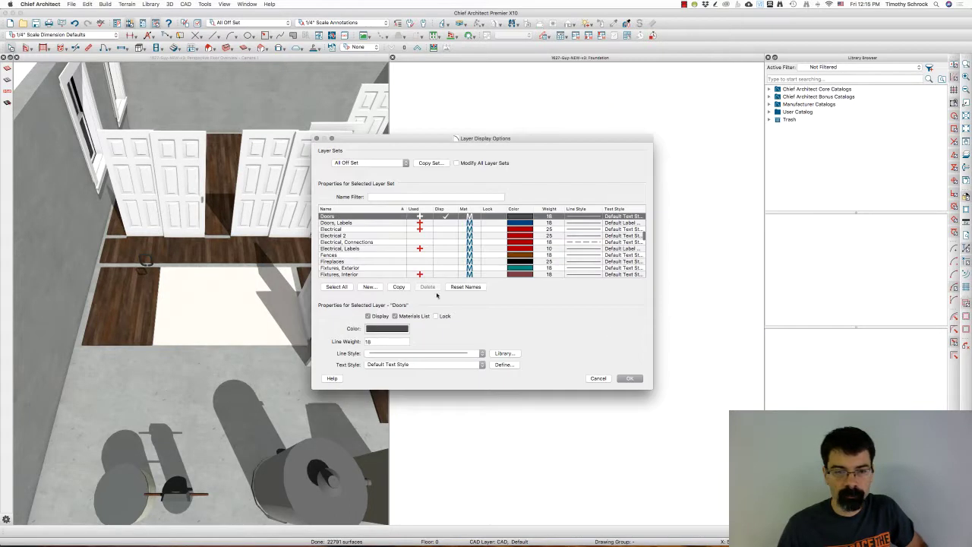
pyautogui.press('w')
pyautogui.scroll(-2, 409, 257)
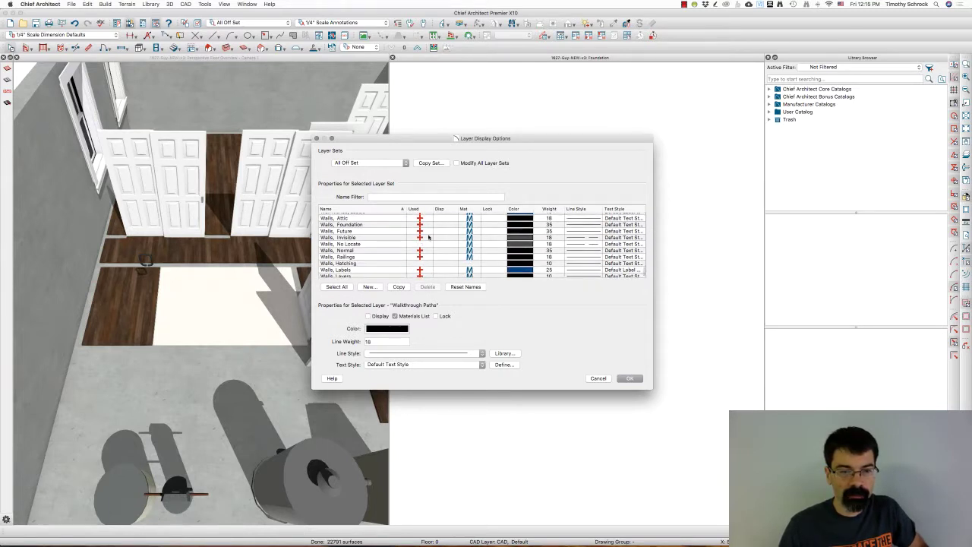
pyautogui.click(447, 232)
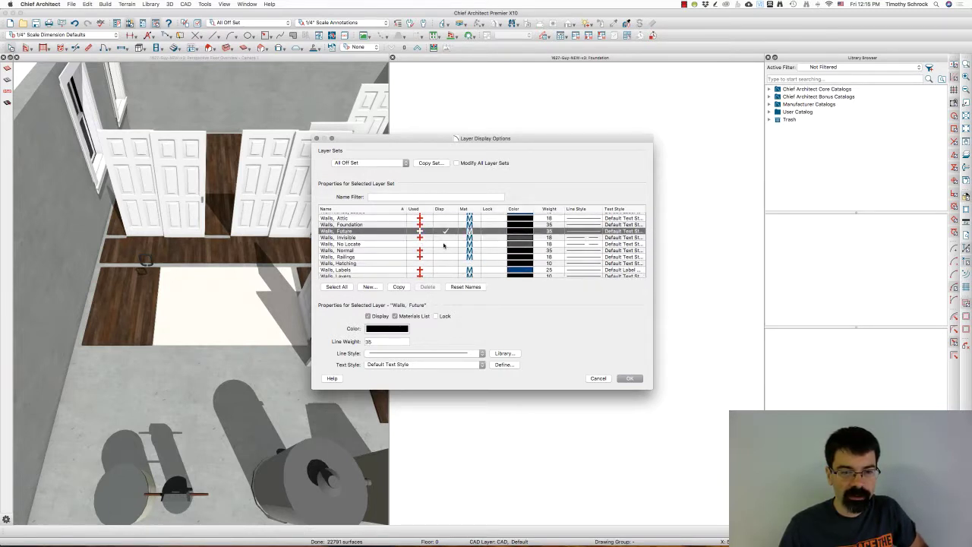
pyautogui.click(629, 378)
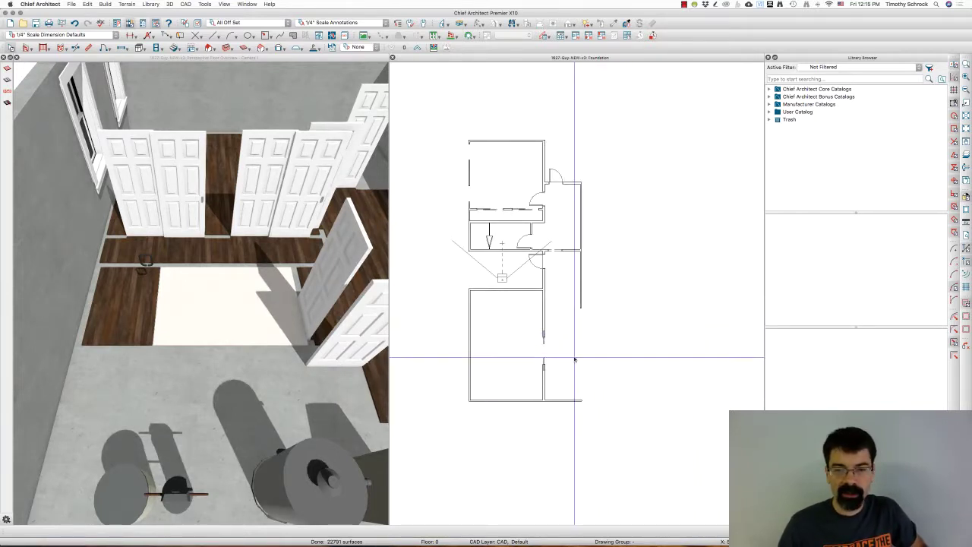
pyautogui.scroll(3, 582, 302)
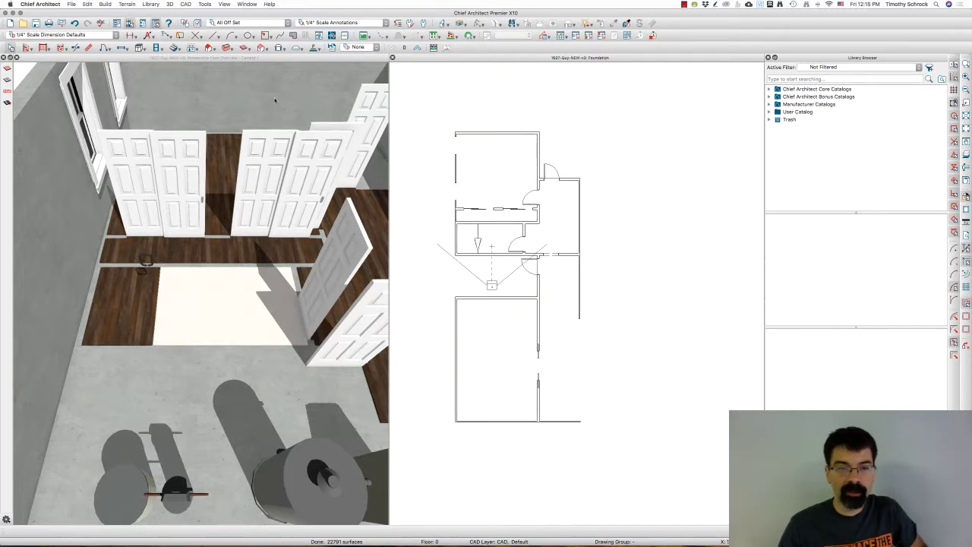
# Select the foundation plan's interior doors except the one near the stairs, and open their layer settings.
pyautogui.click(105, 47)
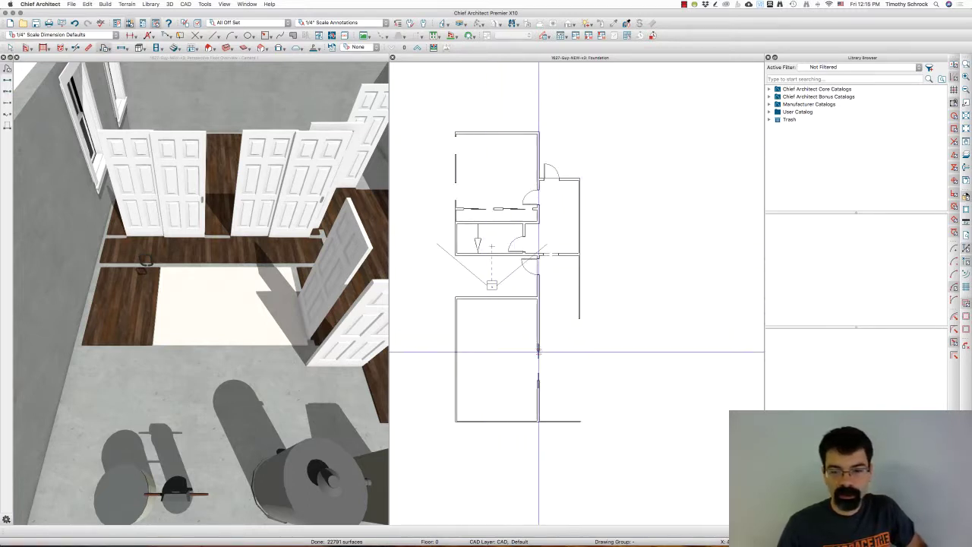
pyautogui.moveTo(554, 375); pyautogui.dragTo(469, 149)
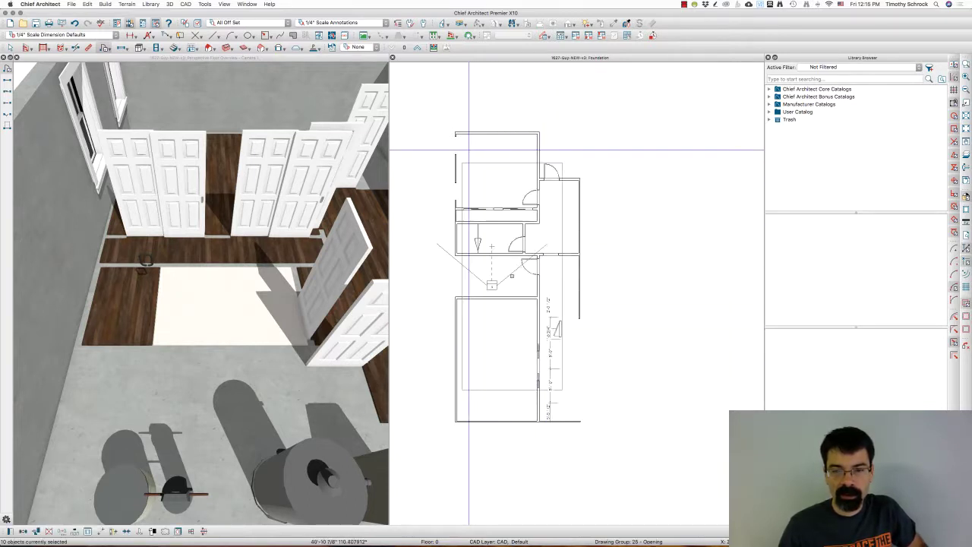
pyautogui.click(556, 330)
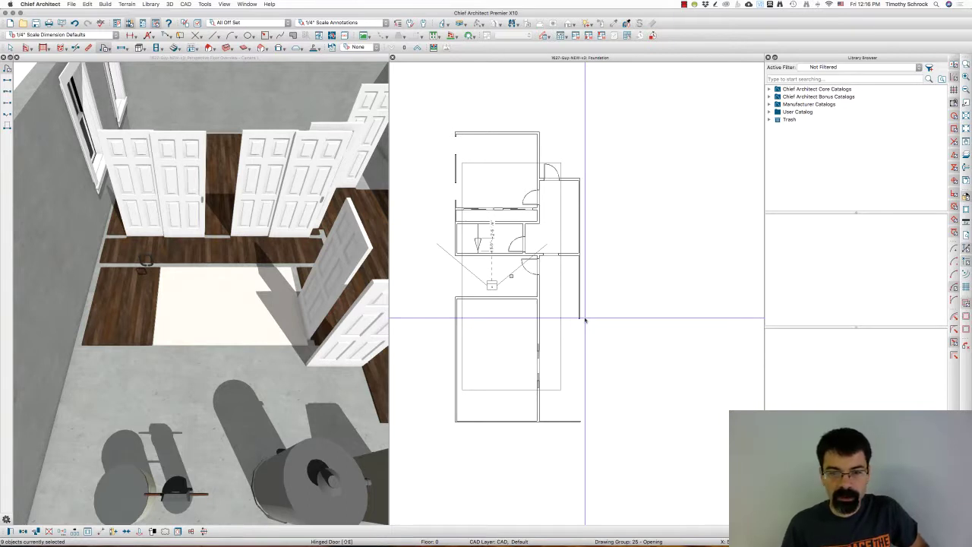
pyautogui.press('super+e')
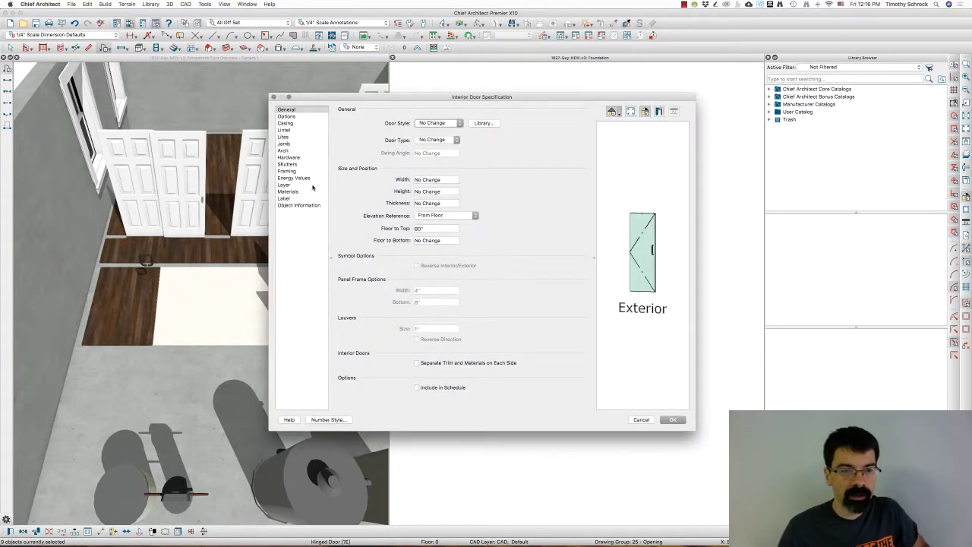
pyautogui.click(295, 185)
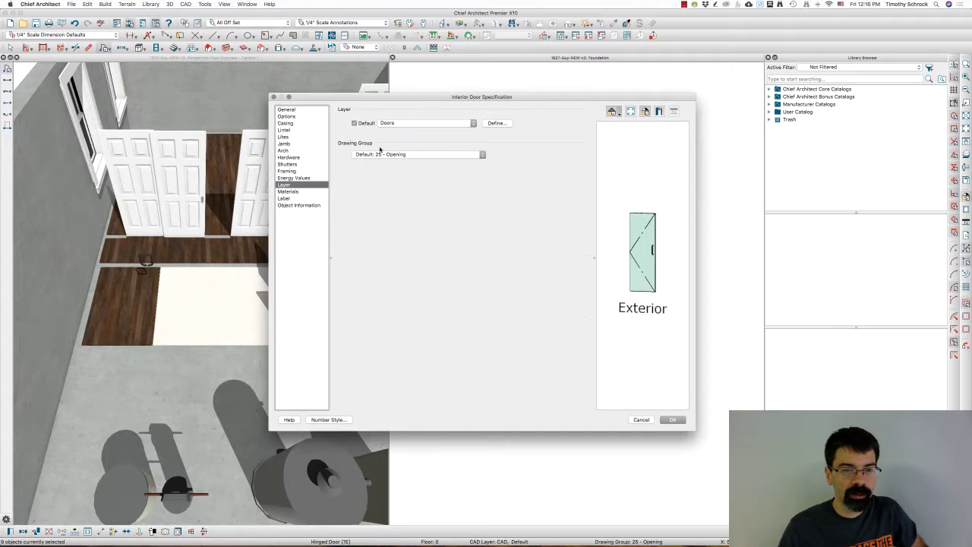
# Copy the Doors layer as "Doors Future", turn off its display in all layer sets, and assign the selected doors to it.
pyautogui.click(496, 123)
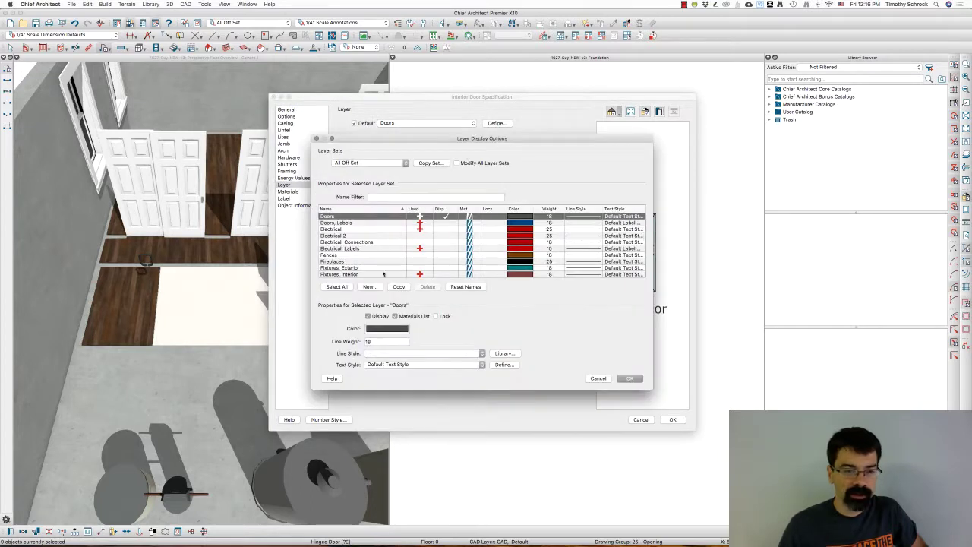
pyautogui.click(399, 287)
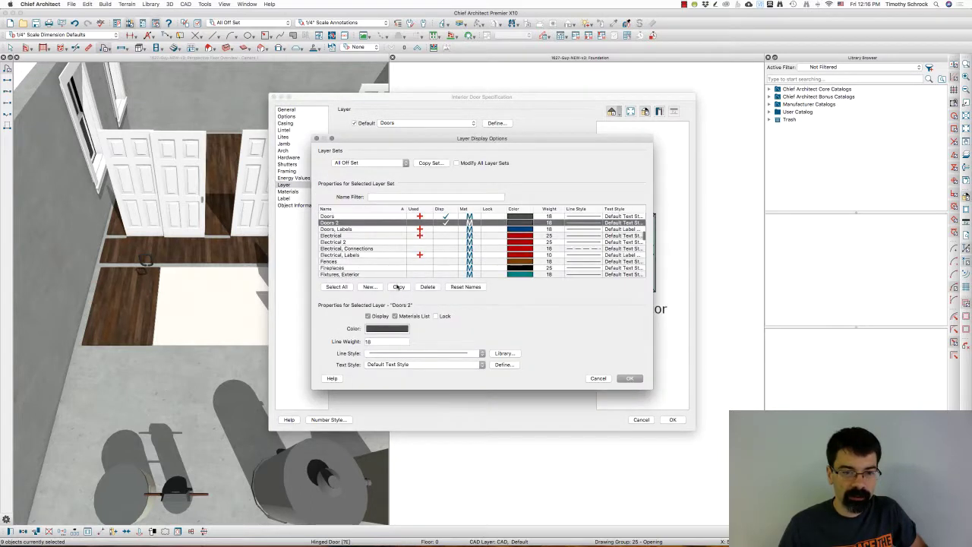
pyautogui.click(480, 163)
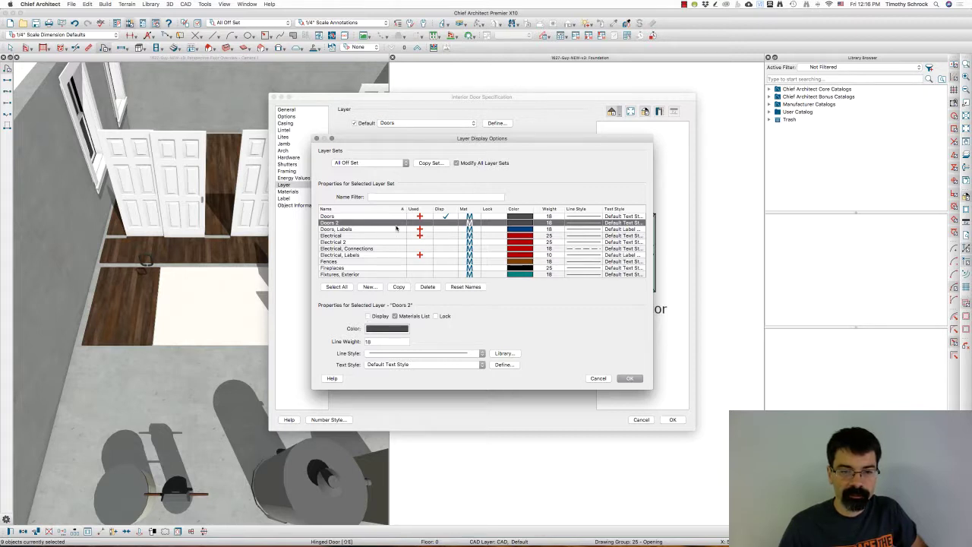
pyautogui.doubleClick(347, 222)
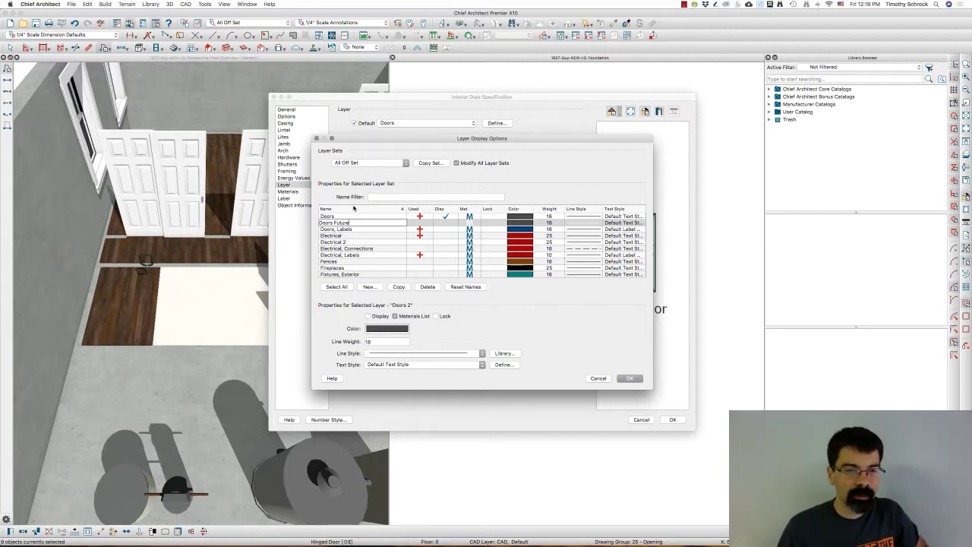
pyautogui.click(629, 379)
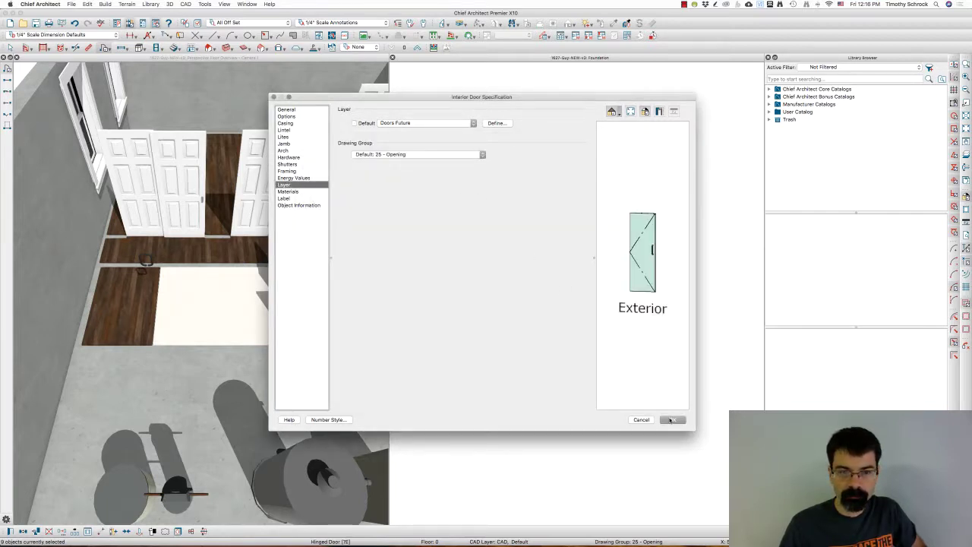
pyautogui.click(671, 420)
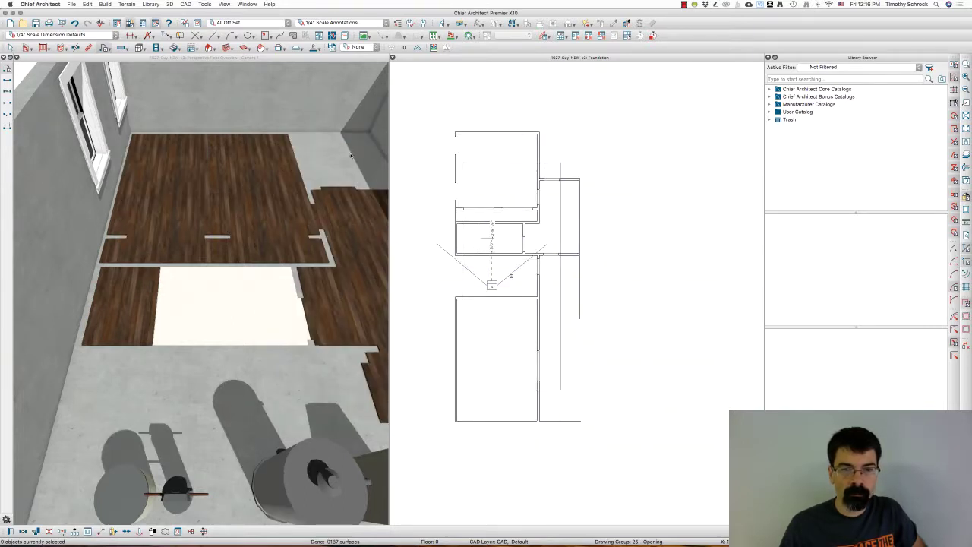
# Examine the structure settings of the large room beside the stairs in the foundation plan without changing them.
pyautogui.click(231, 236)
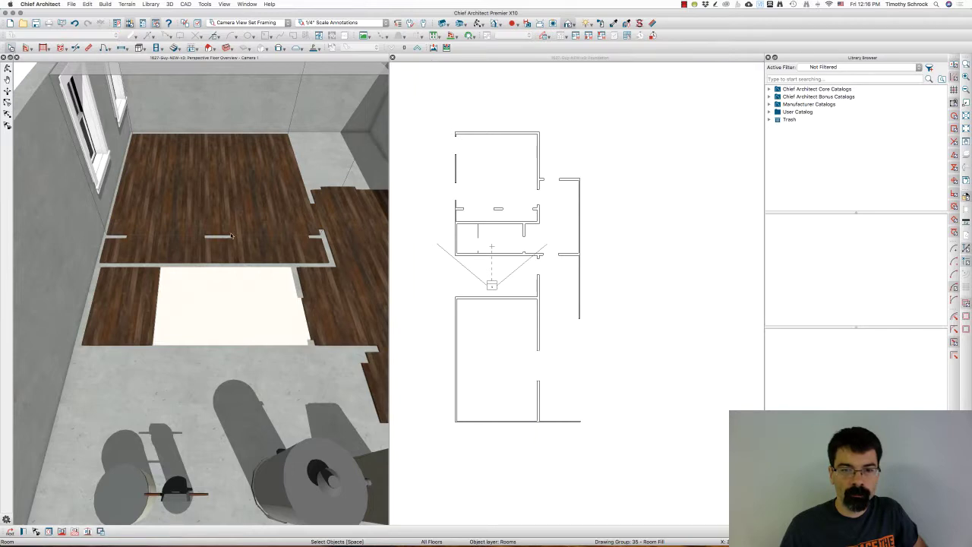
pyautogui.scroll(-10, 102, 252)
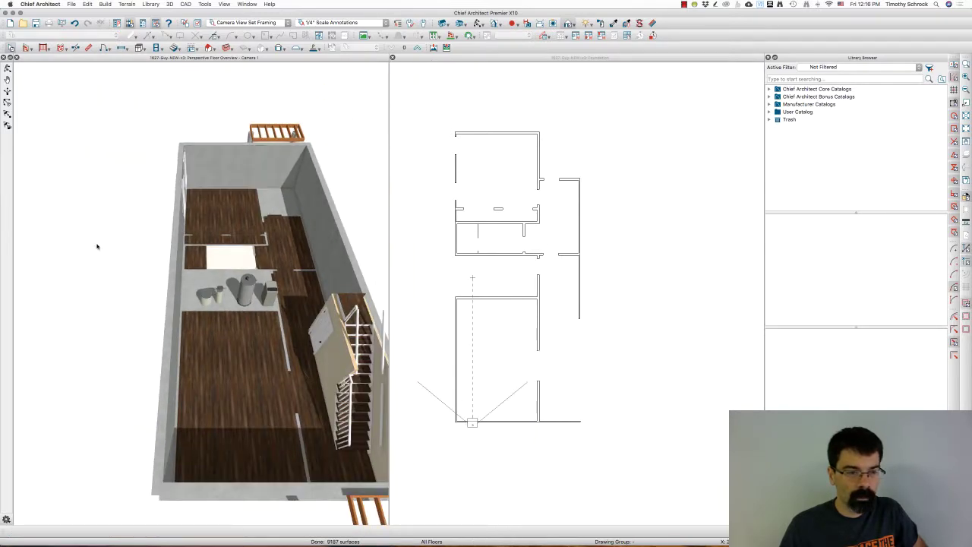
pyautogui.scroll(-5, 113, 246)
pyautogui.scroll(4, 287, 227)
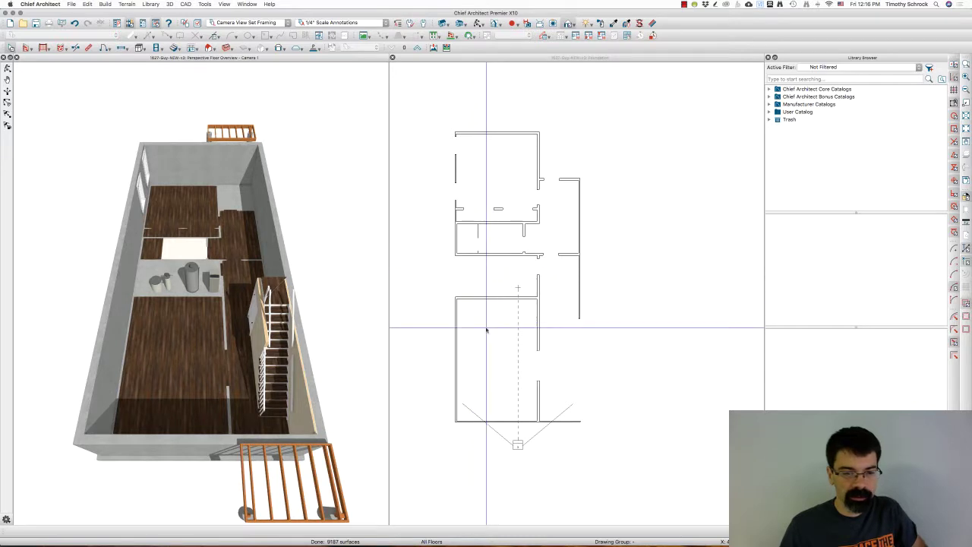
pyautogui.click(487, 328)
pyautogui.doubleClick(487, 327)
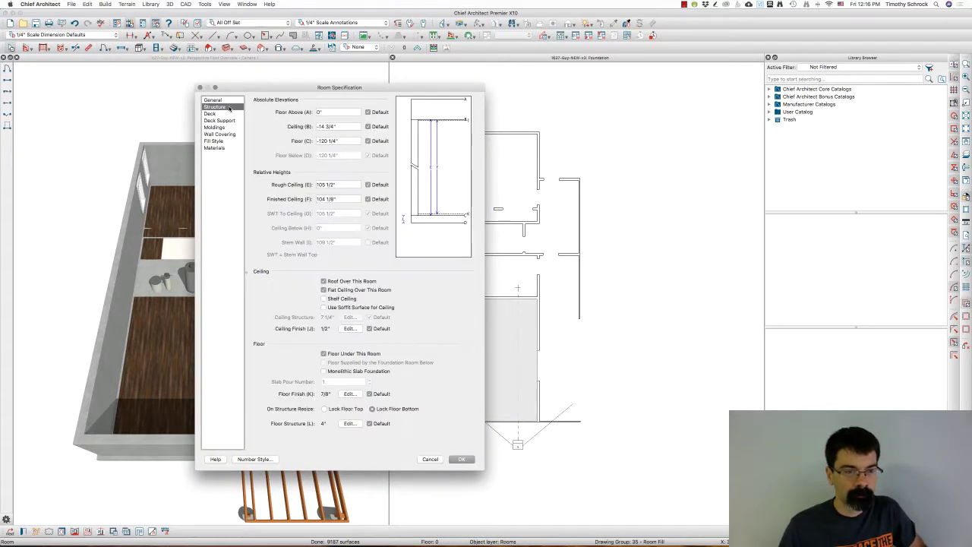
pyautogui.click(227, 108)
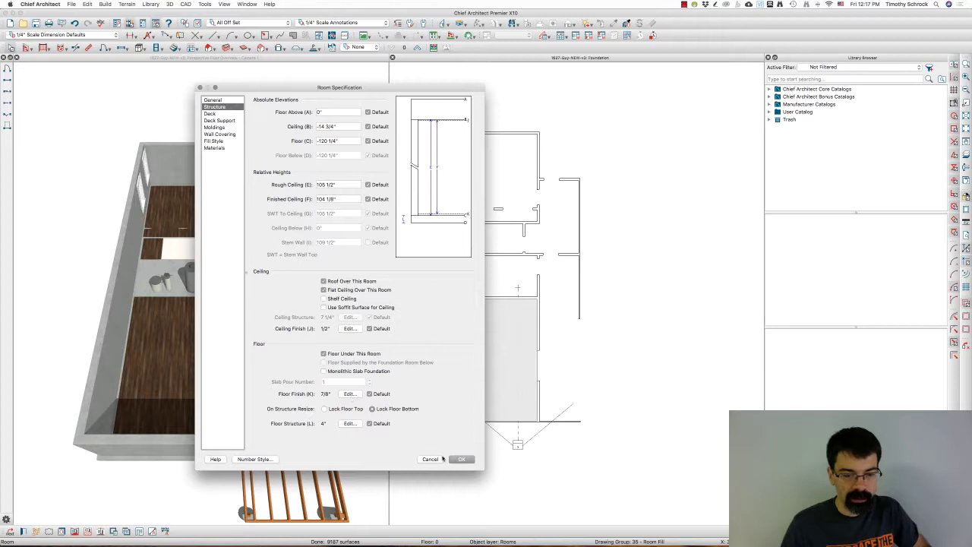
pyautogui.click(440, 459)
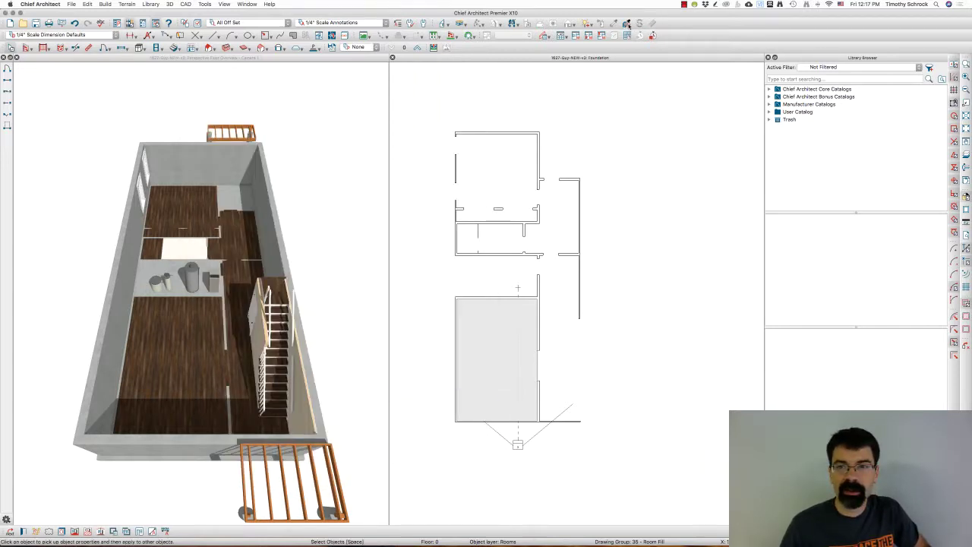
# Delete the wood flooring and shower floor surfaces in the camera view, leaving only the concrete slab.
pyautogui.click(358, 104)
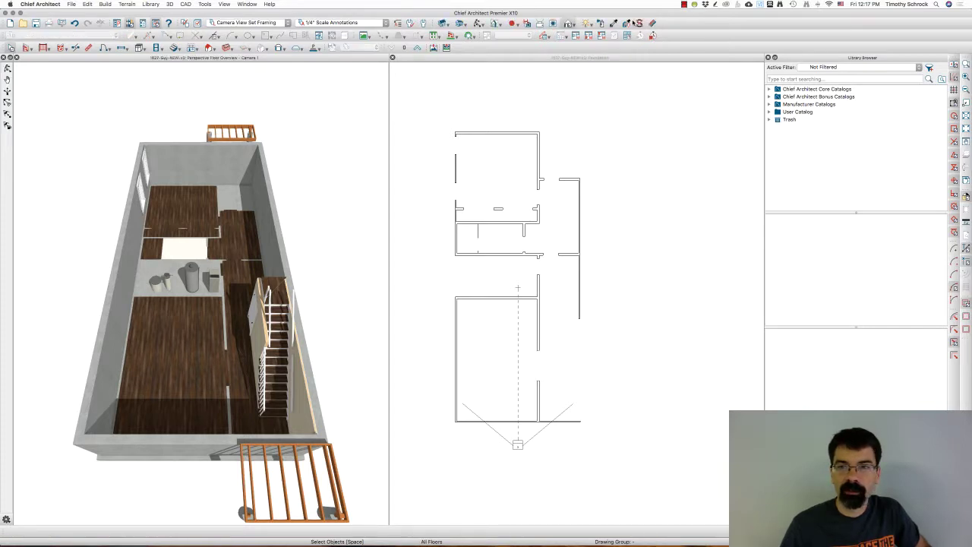
pyautogui.click(200, 353)
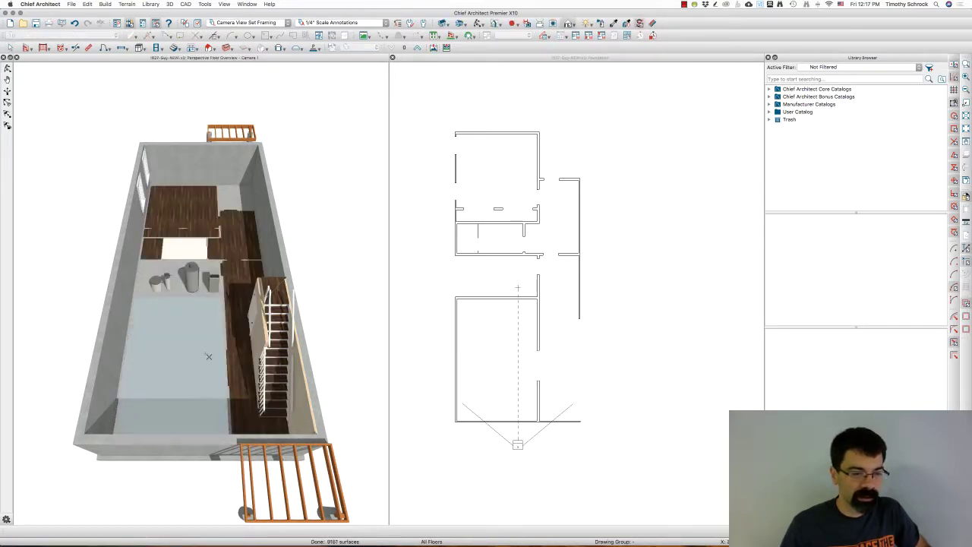
pyautogui.click(239, 315)
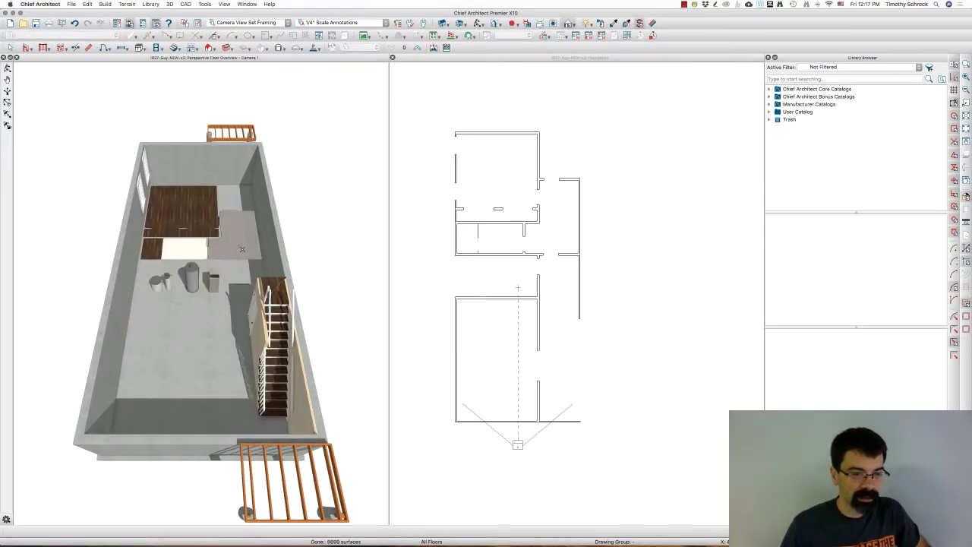
pyautogui.click(195, 220)
pyautogui.click(183, 242)
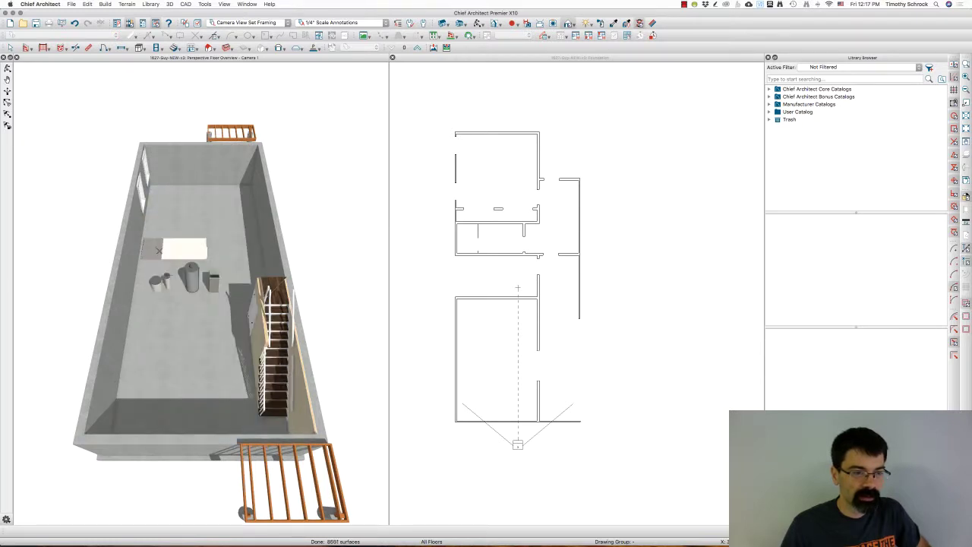
pyautogui.click(181, 249)
pyautogui.click(182, 250)
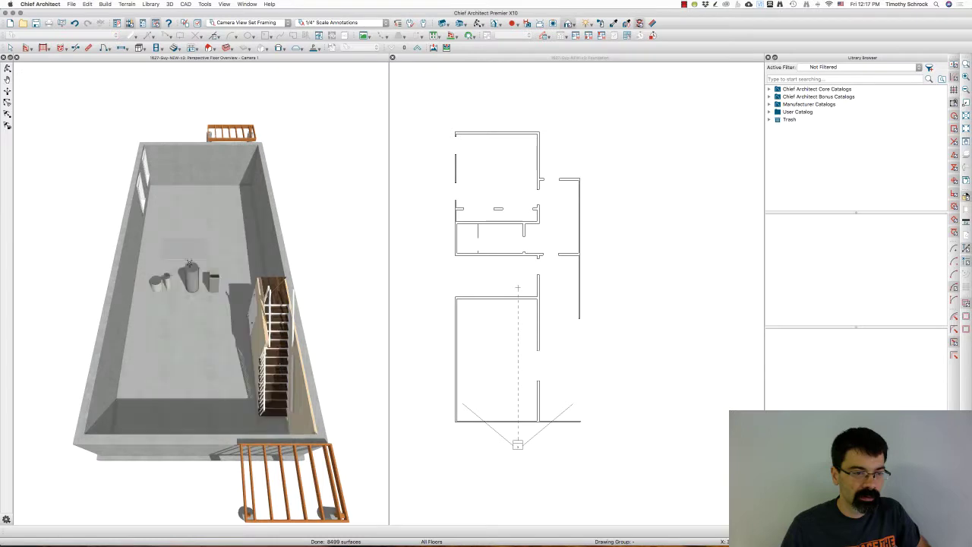
pyautogui.click(185, 250)
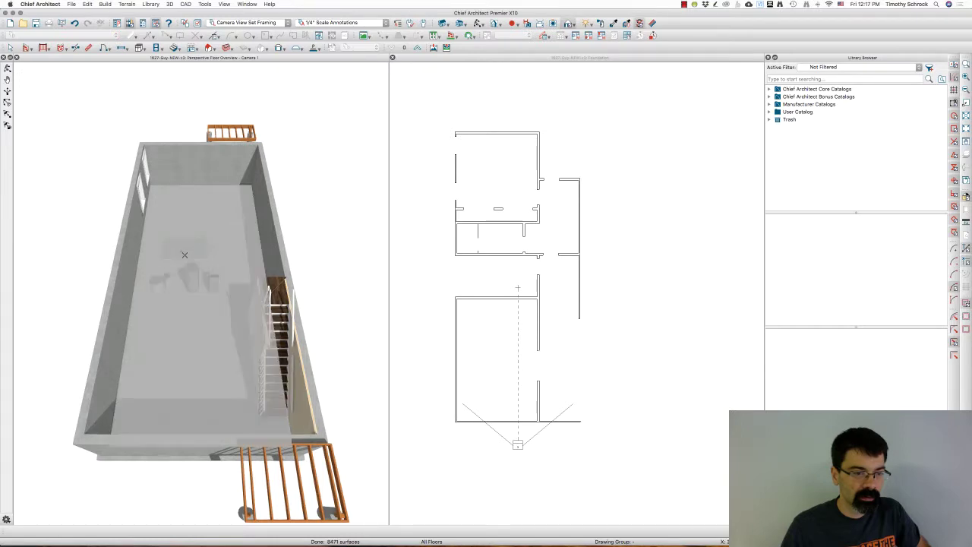
pyautogui.click(200, 249)
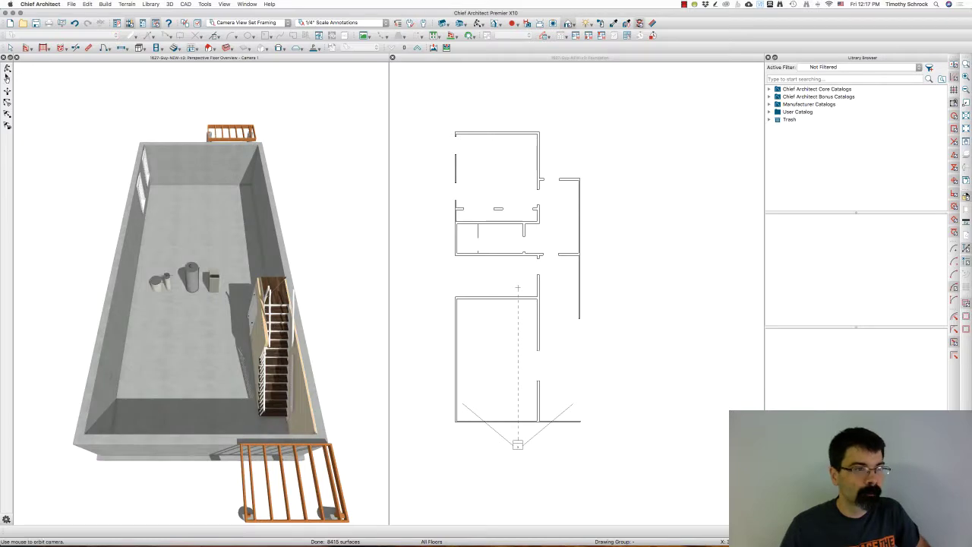
pyautogui.click(8, 68)
pyautogui.moveTo(199, 288)
pyautogui.mouseDown()
pyautogui.moveTo(349, 289)
pyautogui.moveTo(221, 275)
pyautogui.moveTo(187, 284)
pyautogui.mouseUp()
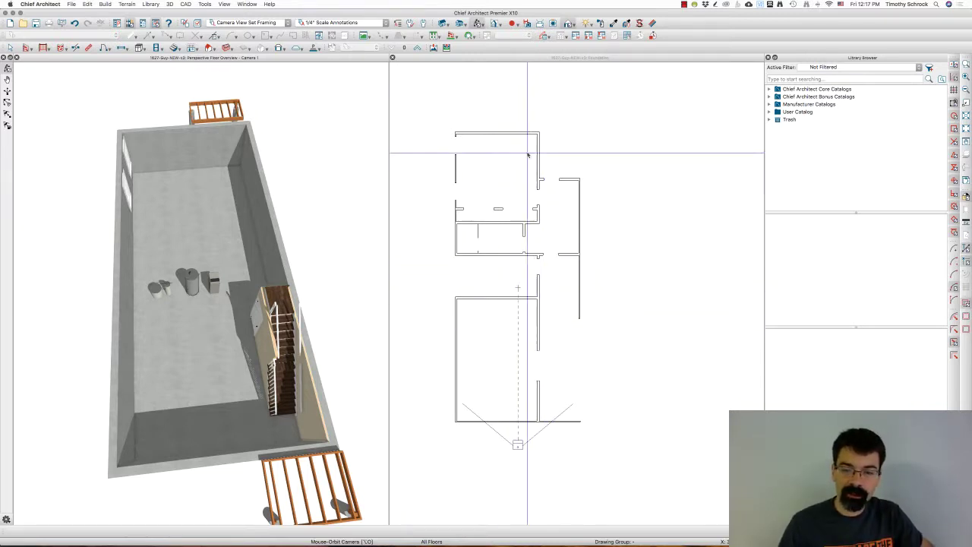
# Switch the foundation plan to the Default Annotations set.
pyautogui.click(331, 22)
pyautogui.click(330, 25)
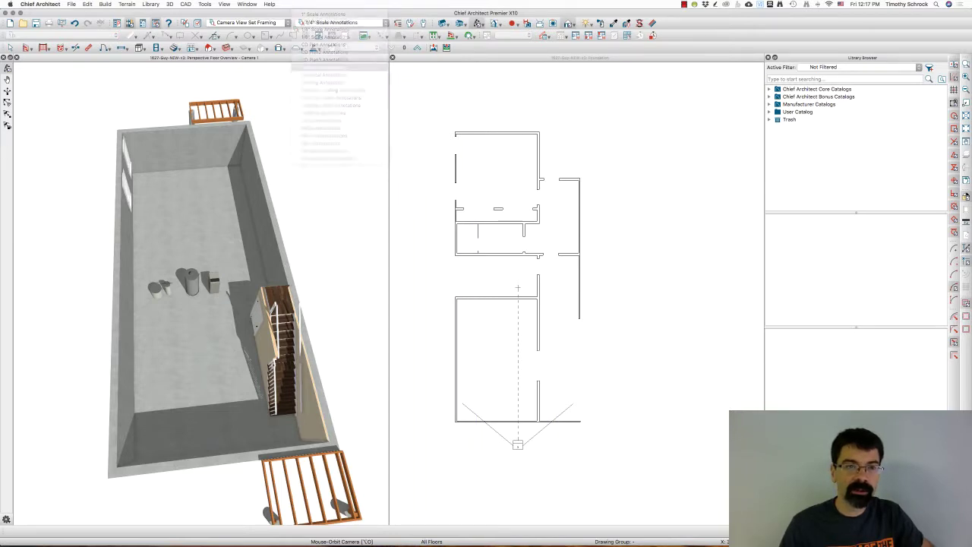
pyautogui.click(330, 24)
pyautogui.click(332, 22)
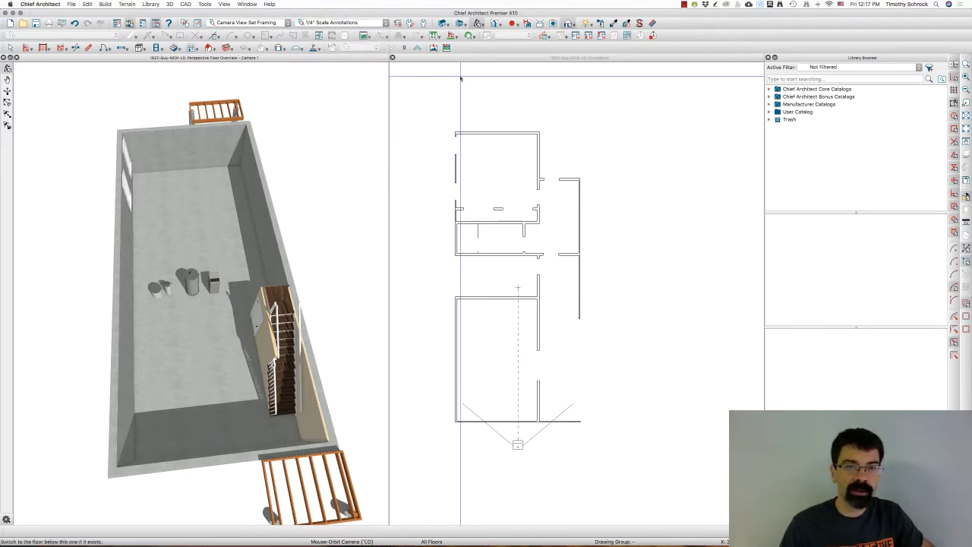
pyautogui.click(360, 23)
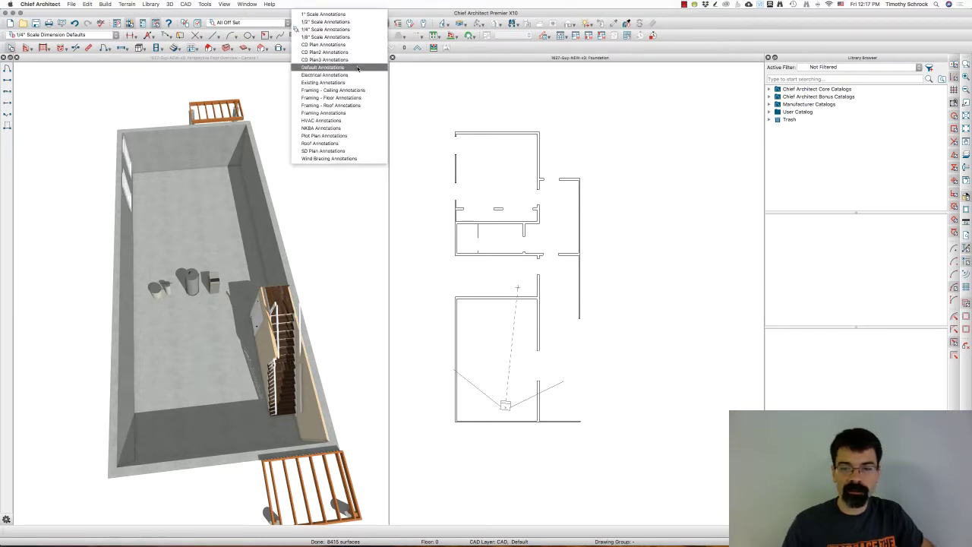
pyautogui.press('Escape')
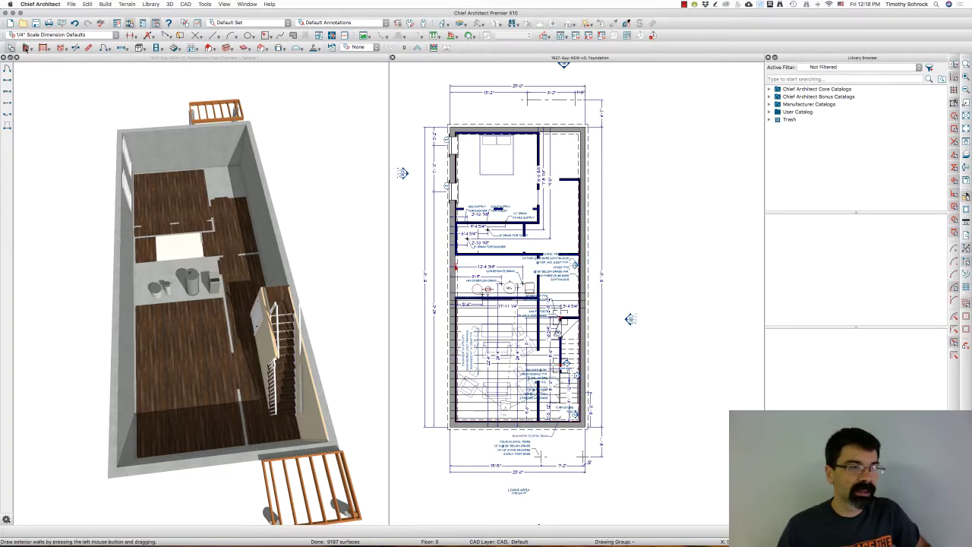
# Select the walls enclosing the staircase in the foundation plan.
pyautogui.click(25, 48)
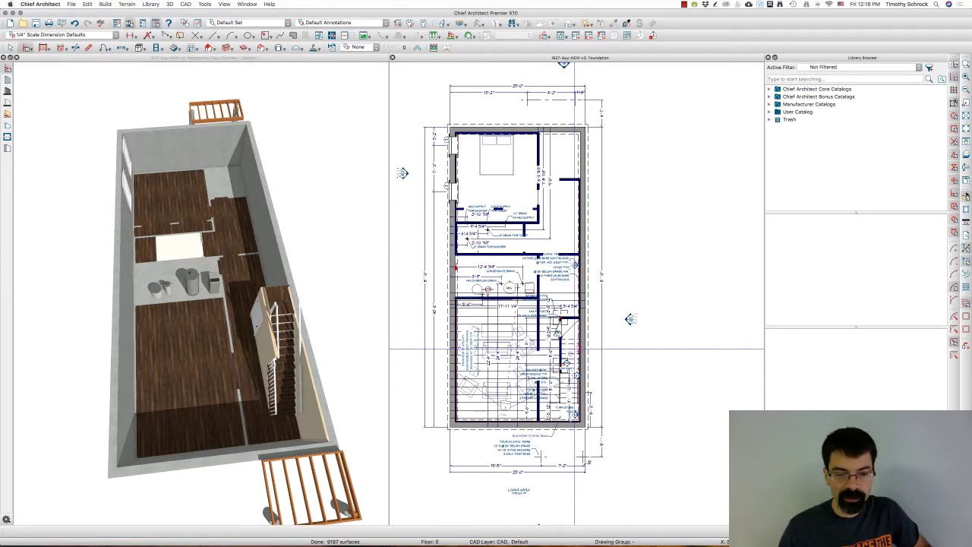
pyautogui.scroll(3, 580, 343)
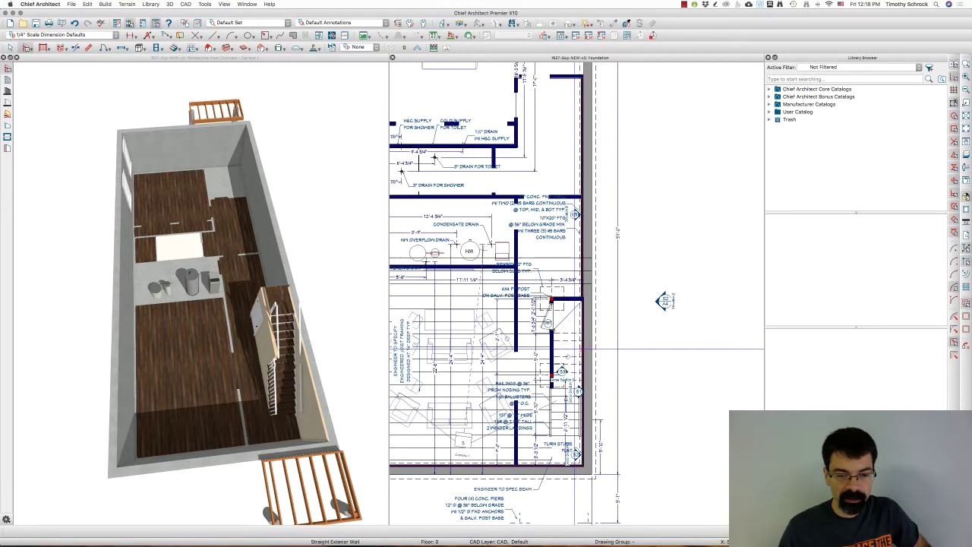
pyautogui.click(582, 343)
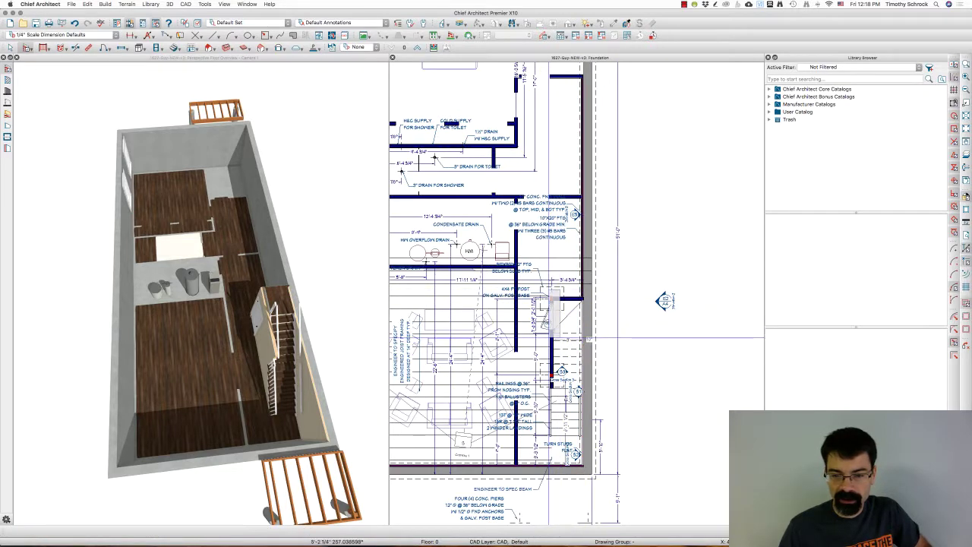
pyautogui.click(555, 335)
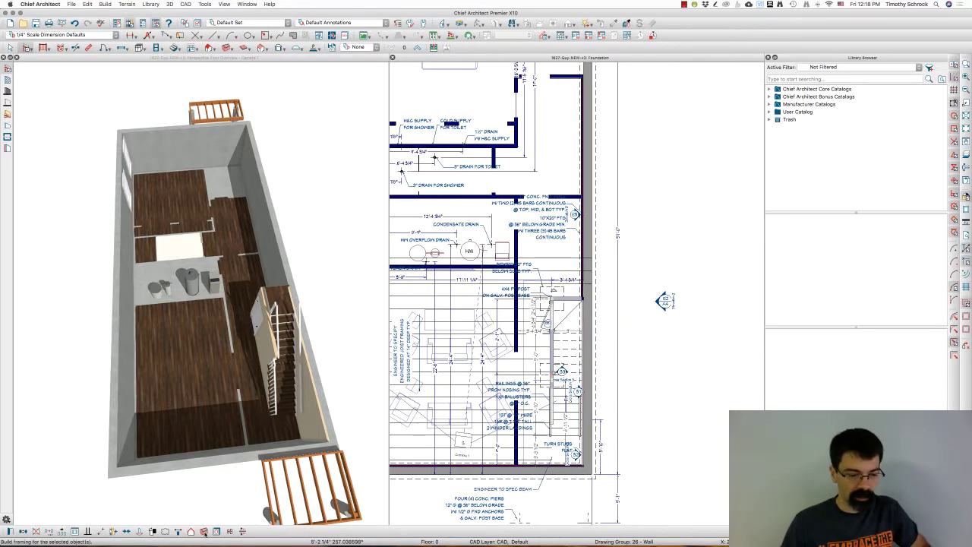